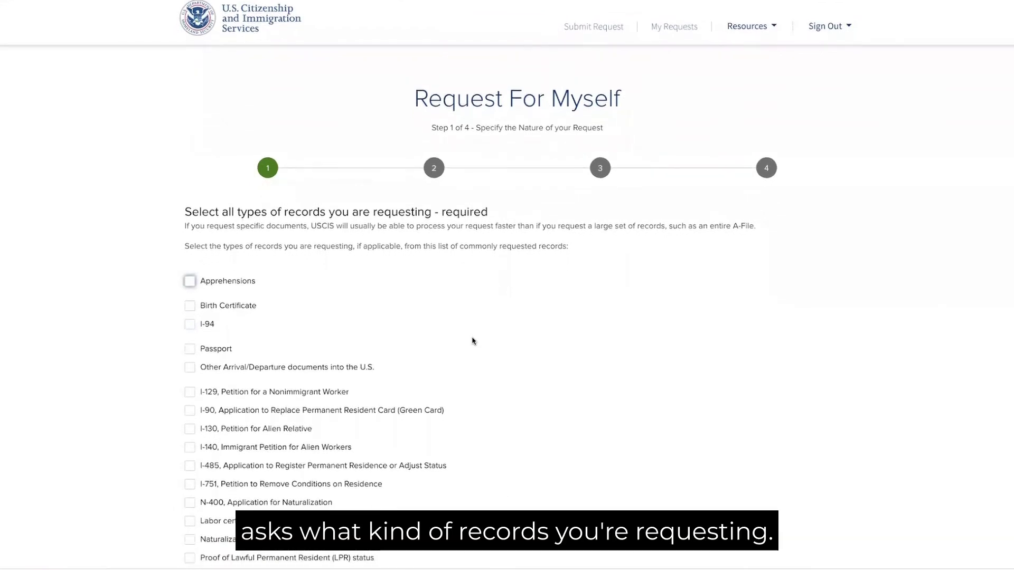
- Try, then clear, the LPR status and N-400 Application for Naturalization record choices
scroll(498, 335, down, 2)
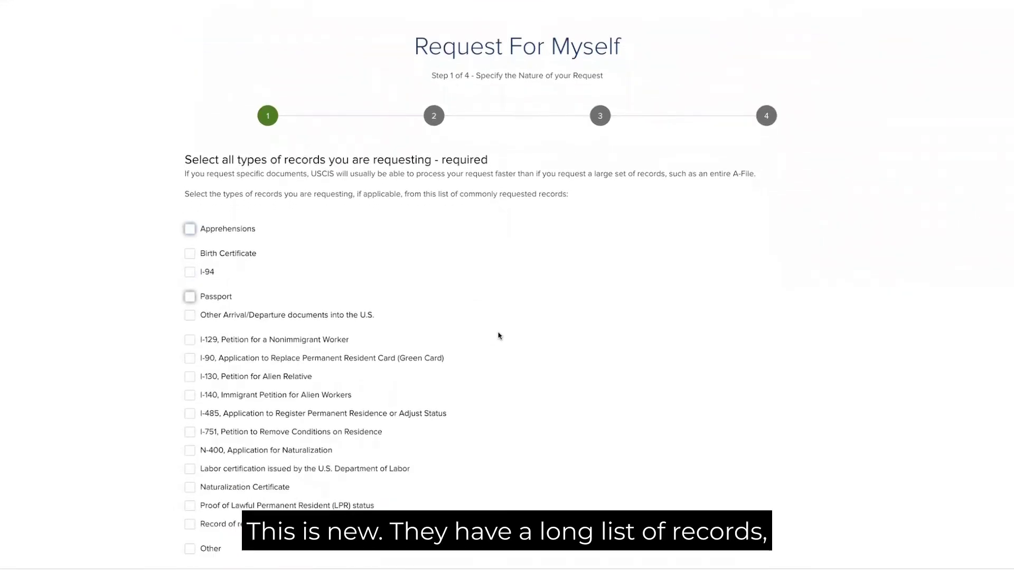
scroll(498, 336, down, 2)
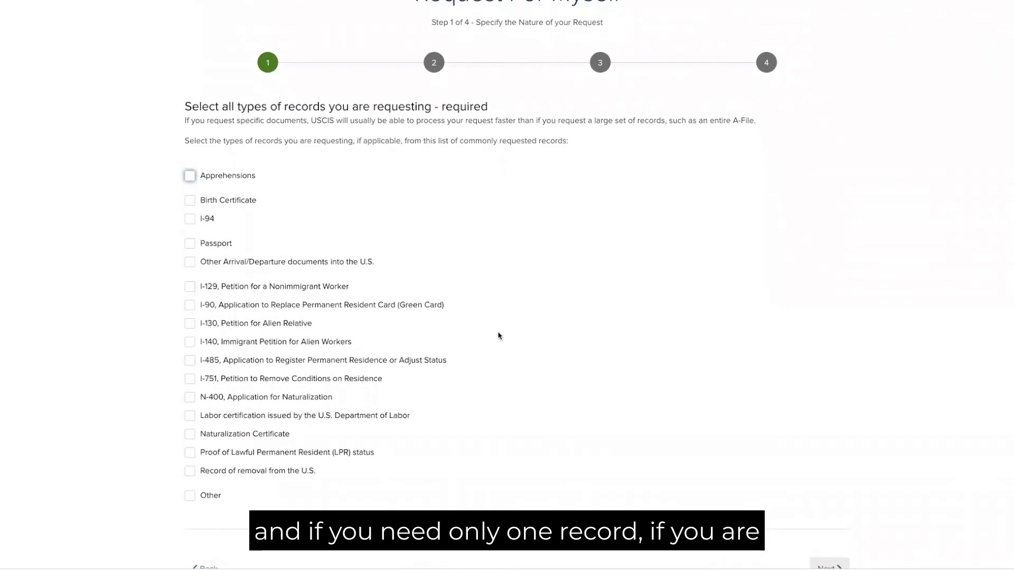
click(190, 452)
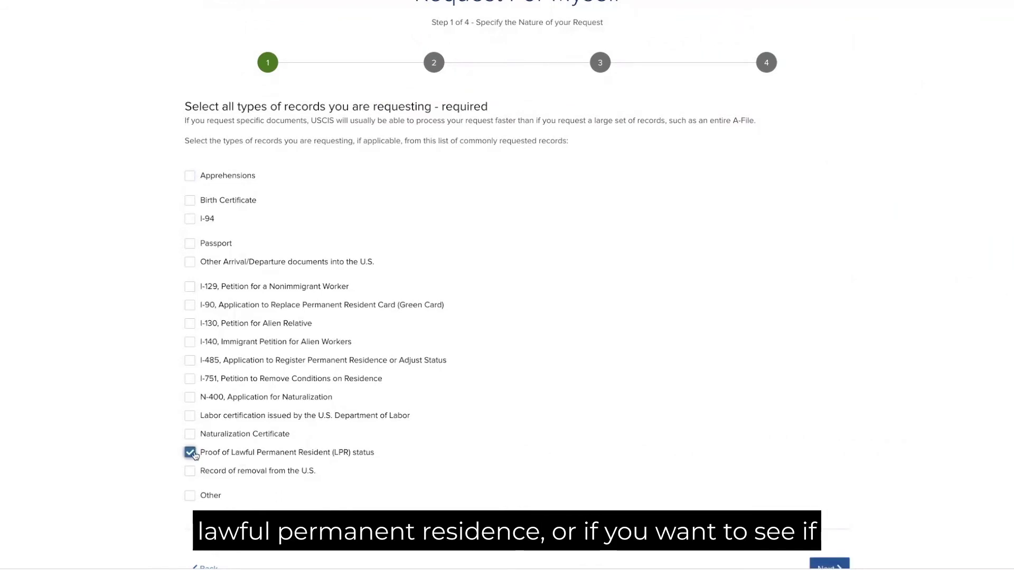
click(192, 454)
click(196, 398)
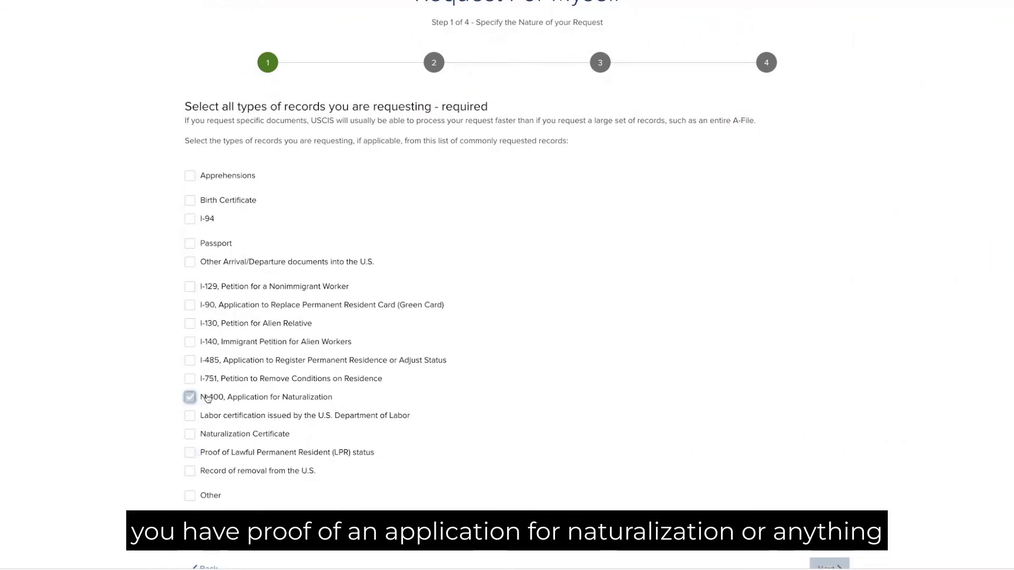
click(191, 400)
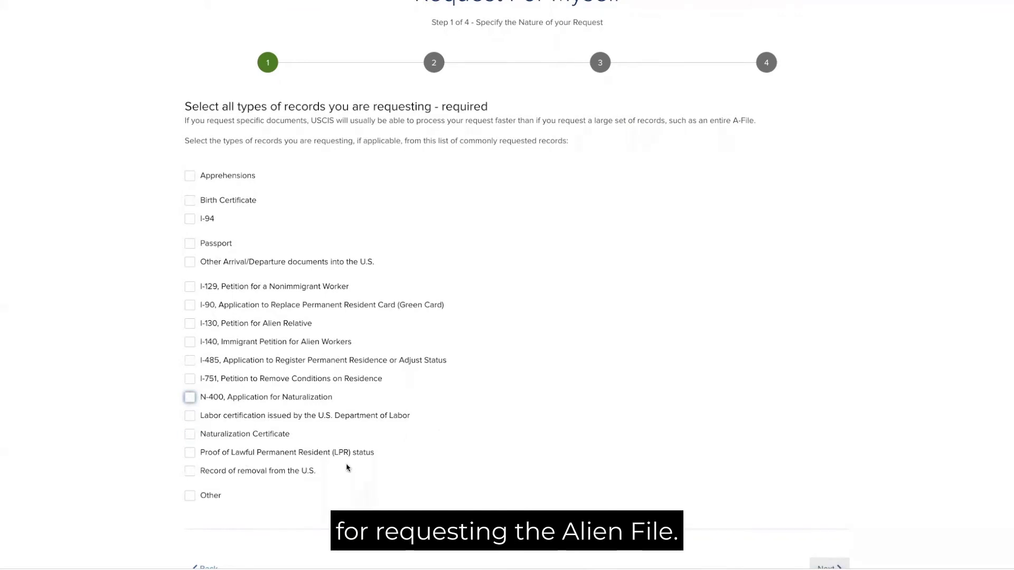
- Check Other, describe the requested files as Alien File, and continue
click(190, 495)
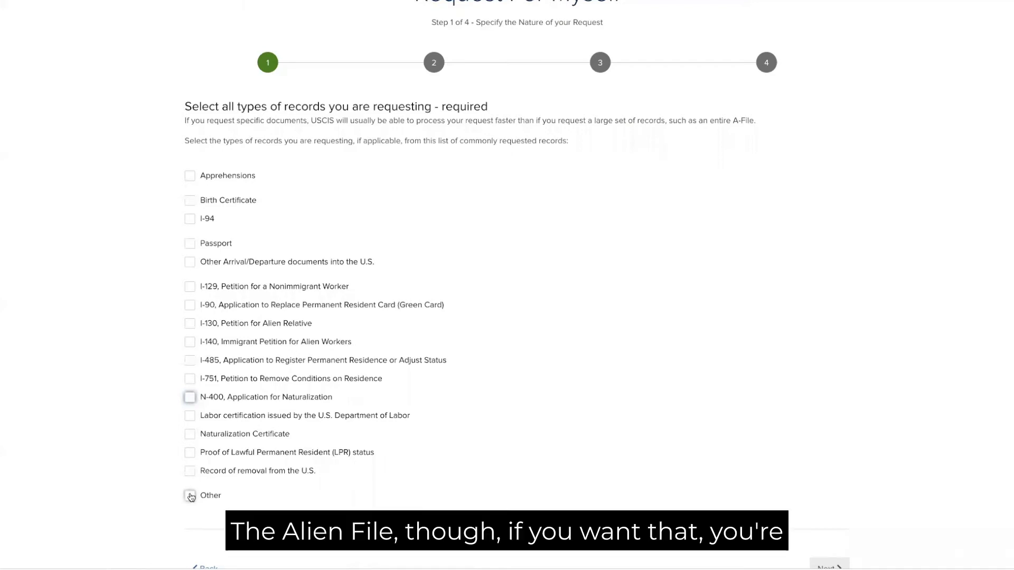
scroll(294, 504, down, 2)
click(230, 447)
text(Alien File)
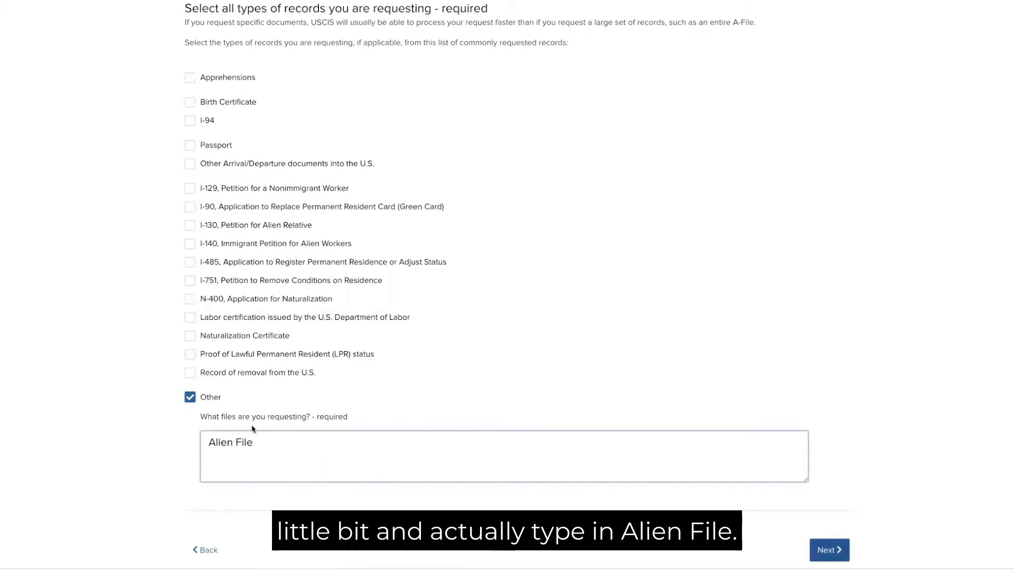
click(829, 551)
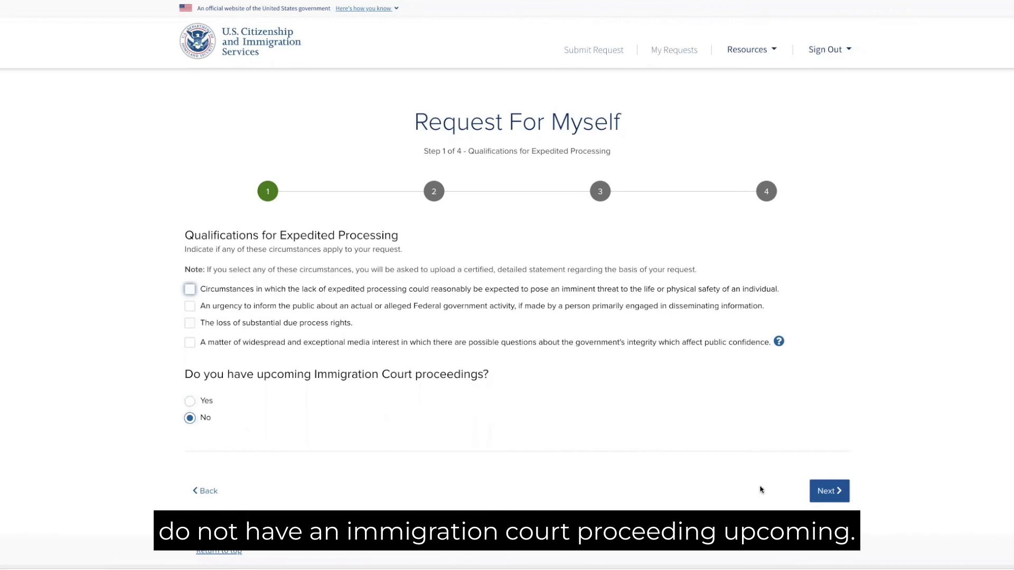
- Keep No court proceedings and no expedited grounds, and advance to personal information
click(828, 494)
click(828, 495)
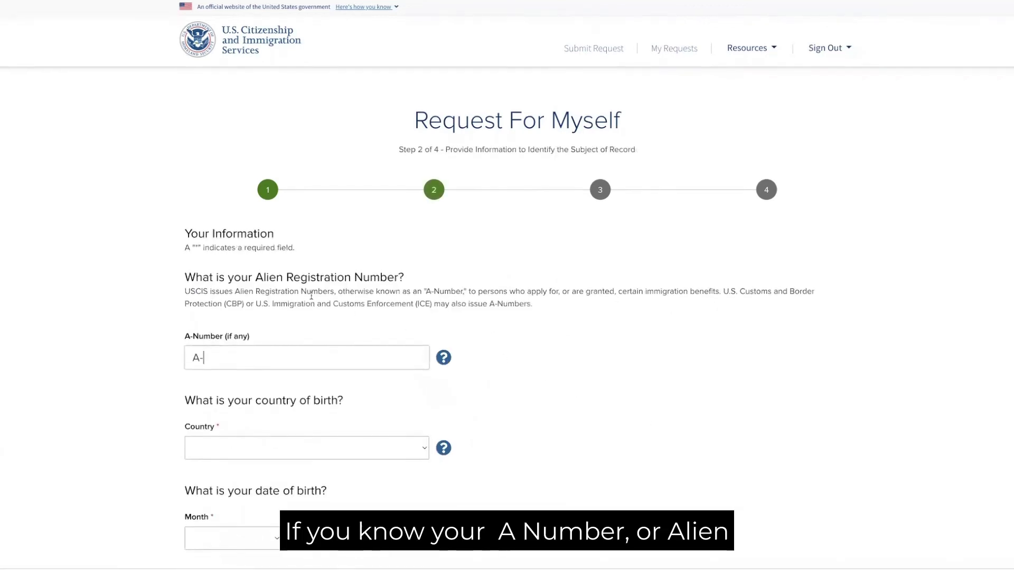
- Leave the A-Number blank and choose FRANCE as country of birth
scroll(311, 295, down, 1)
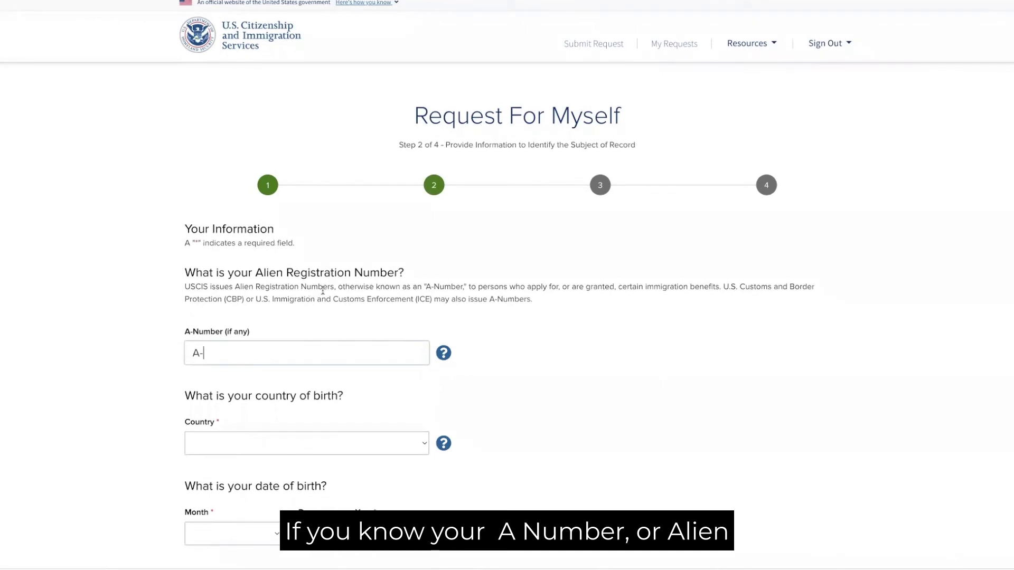
scroll(263, 285, down, 1)
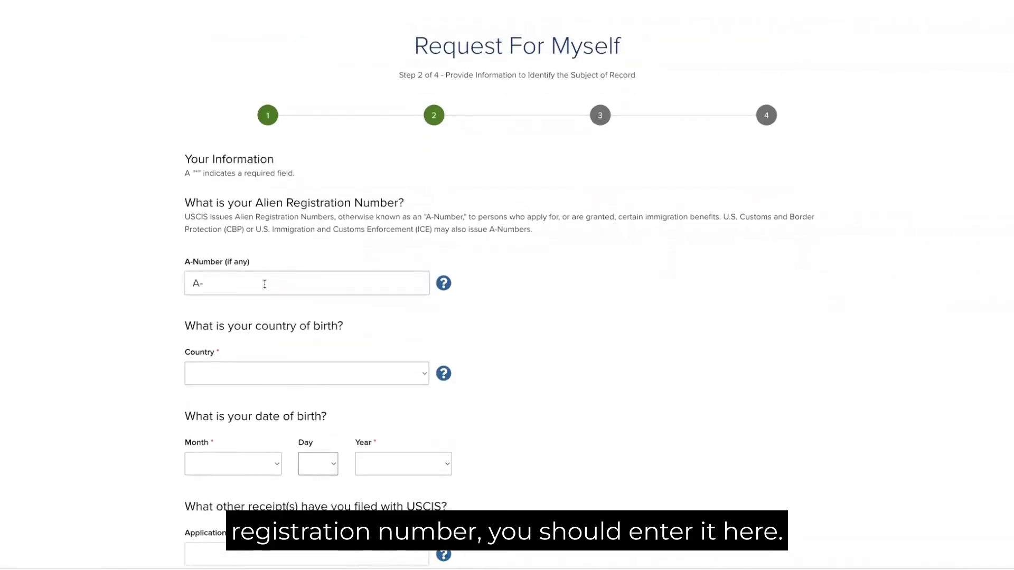
click(265, 284)
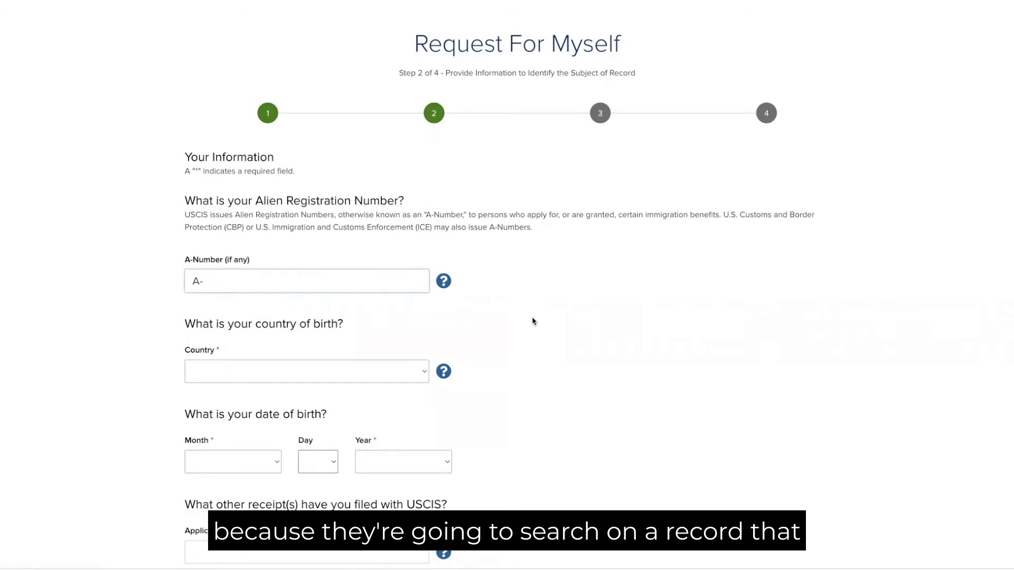
click(228, 372)
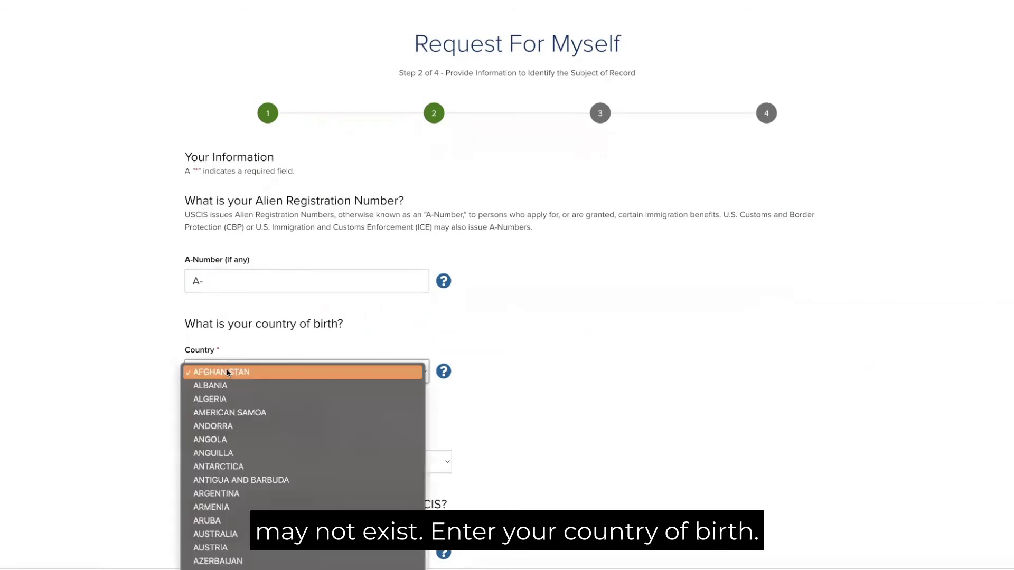
scroll(250, 407, down, 10)
scroll(249, 407, down, 6)
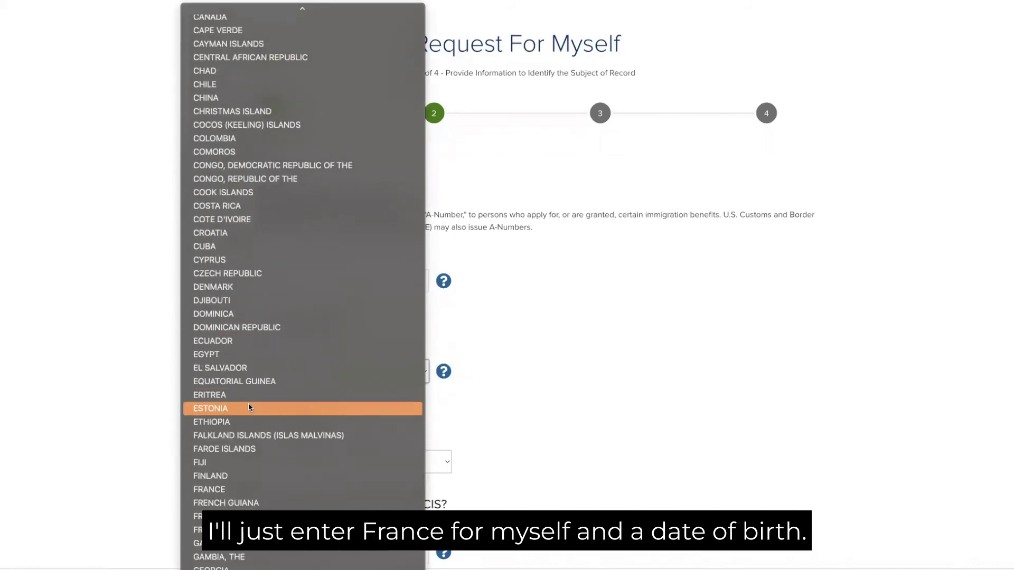
scroll(250, 406, down, 3)
click(247, 410)
scroll(512, 345, down, 3)
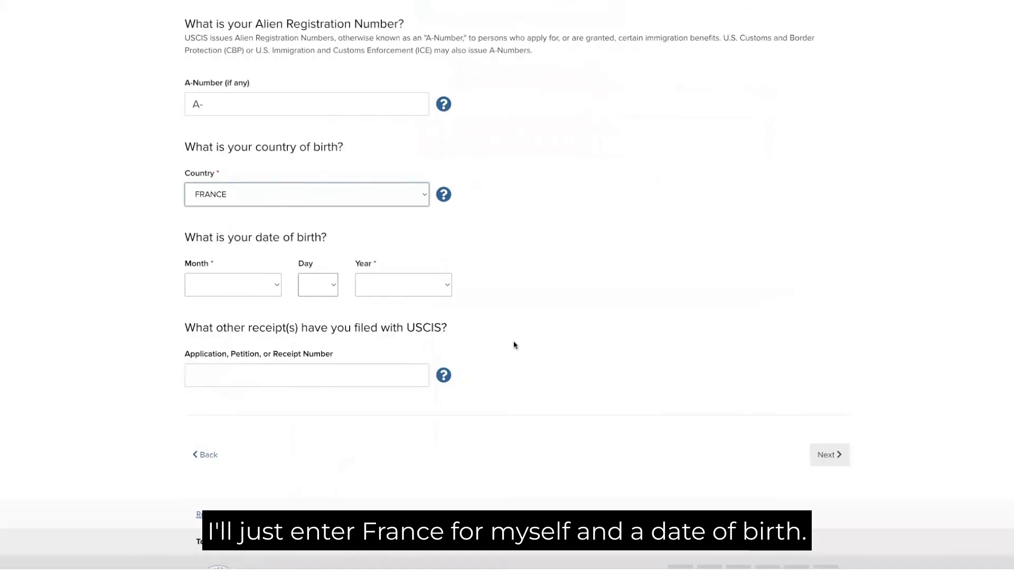
click(236, 279)
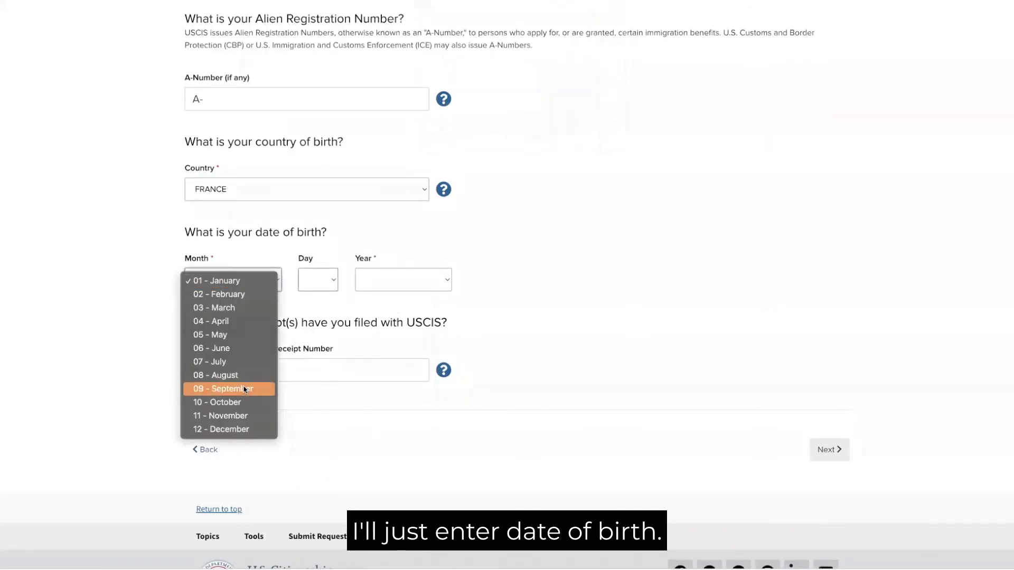
click(244, 389)
click(327, 284)
scroll(317, 370, down, 3)
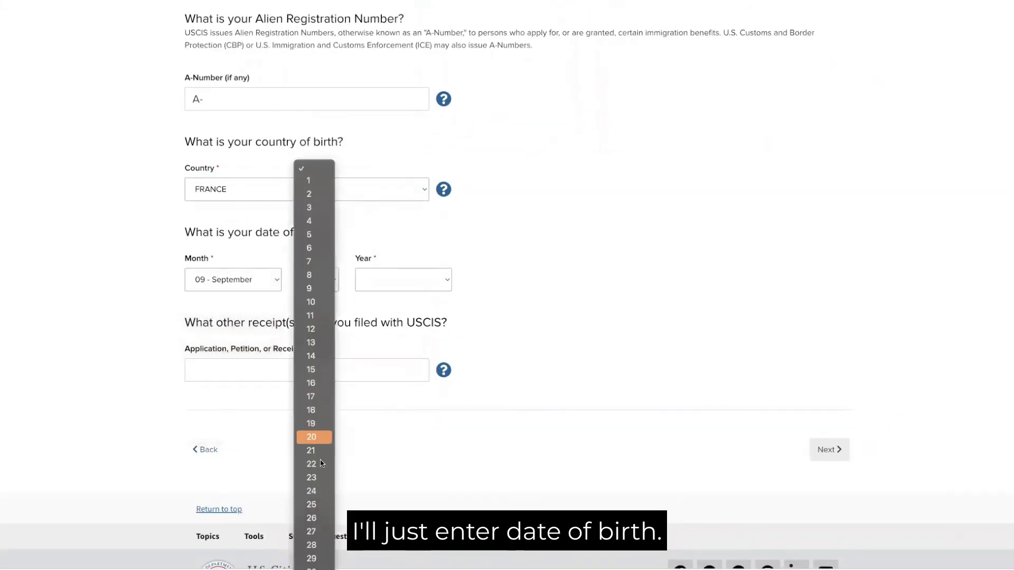
click(312, 561)
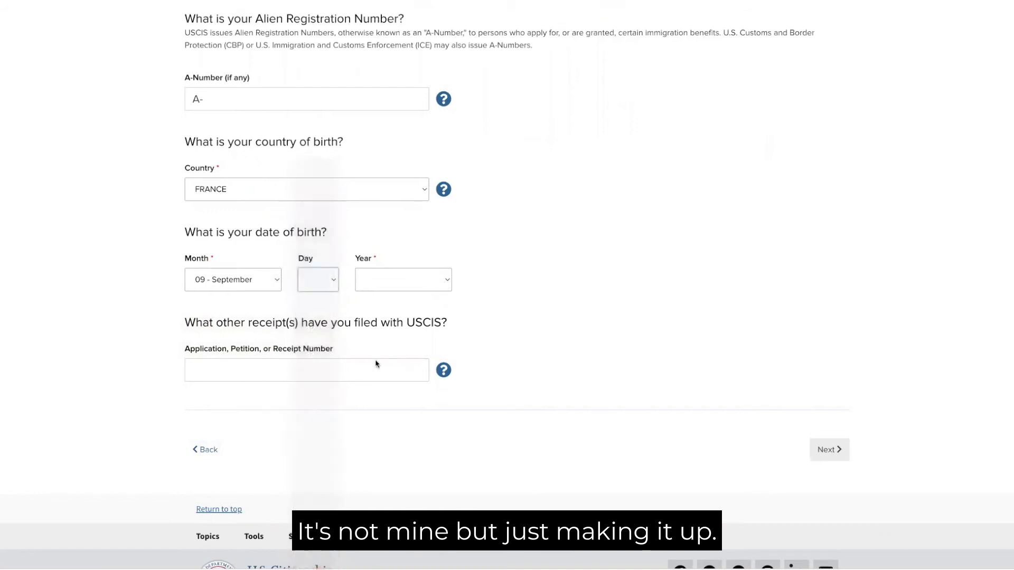
click(378, 289)
scroll(379, 380, down, 15)
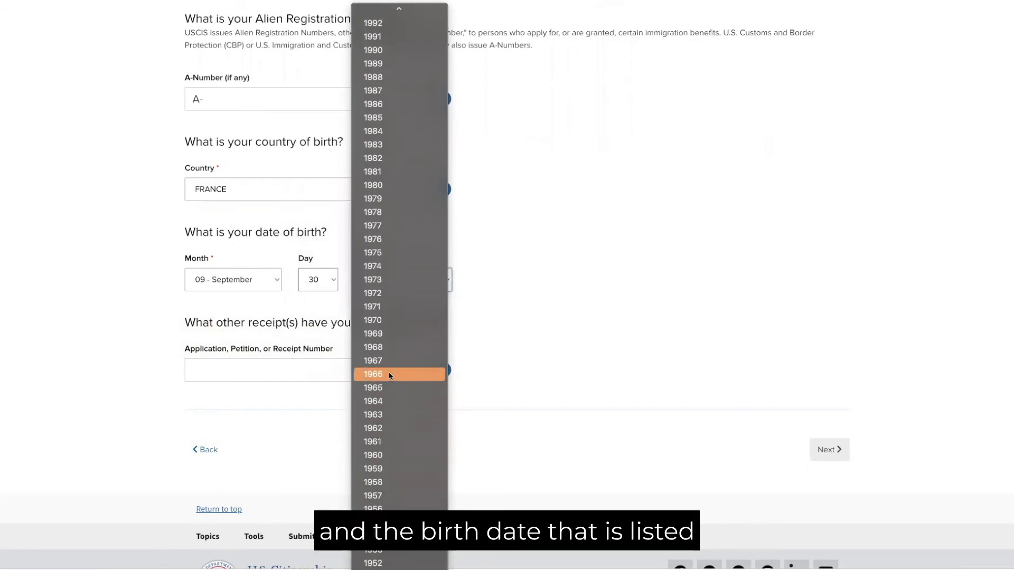
click(592, 307)
text(1965)
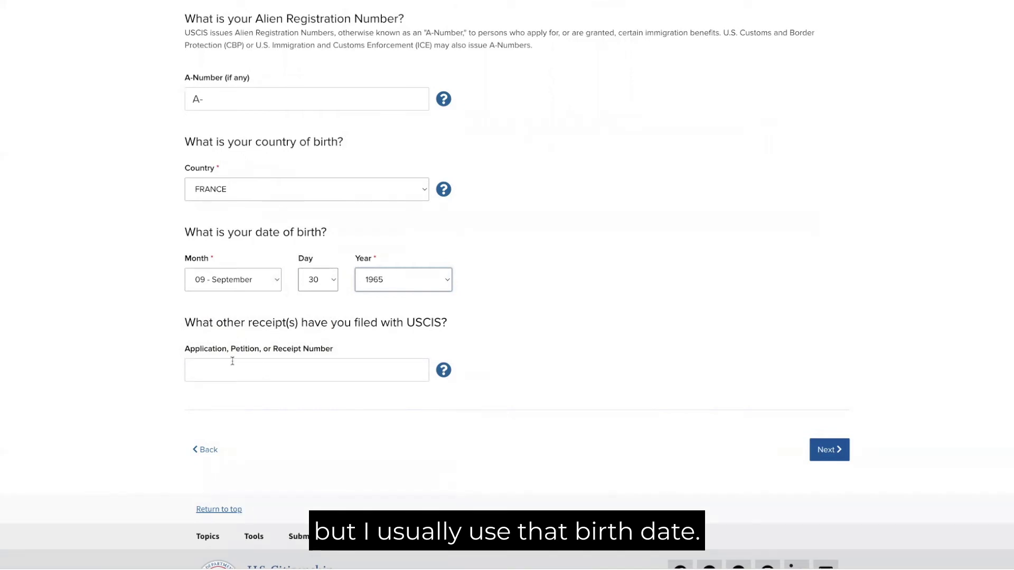
- Skip the receipts question, leaving the receipt number empty, and continue to names
click(189, 320)
drag(188, 320, 449, 324)
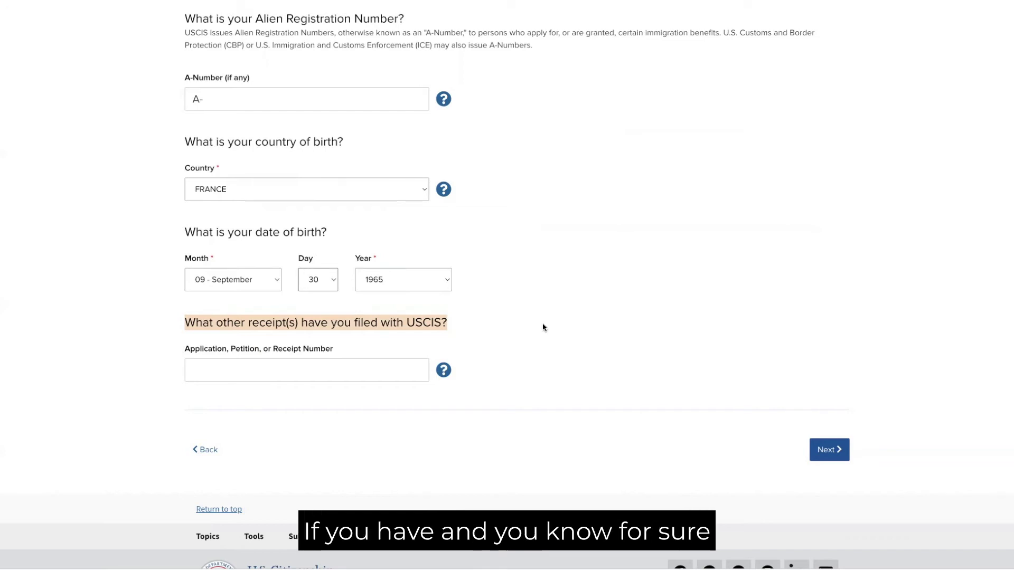
click(309, 370)
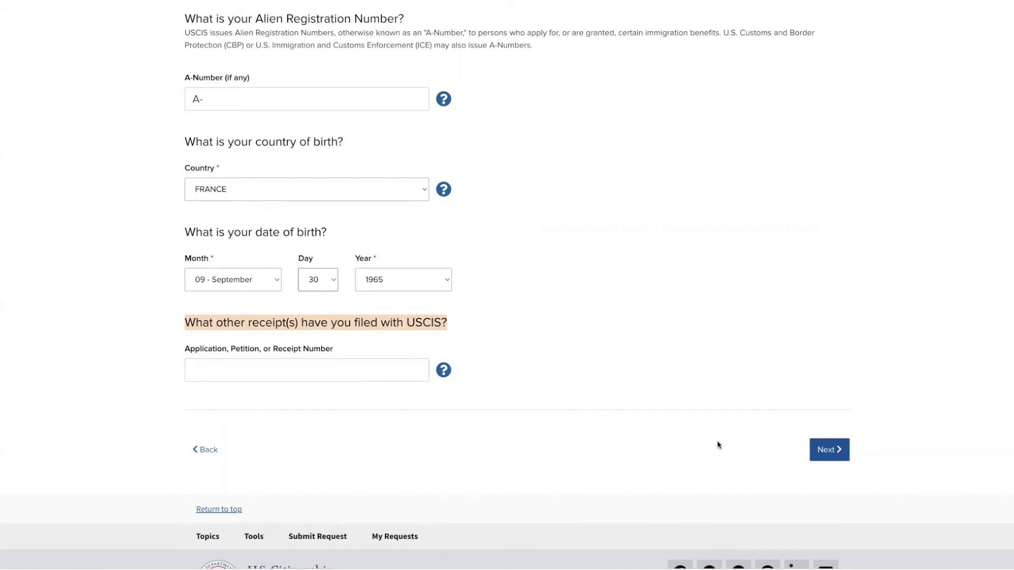
click(828, 450)
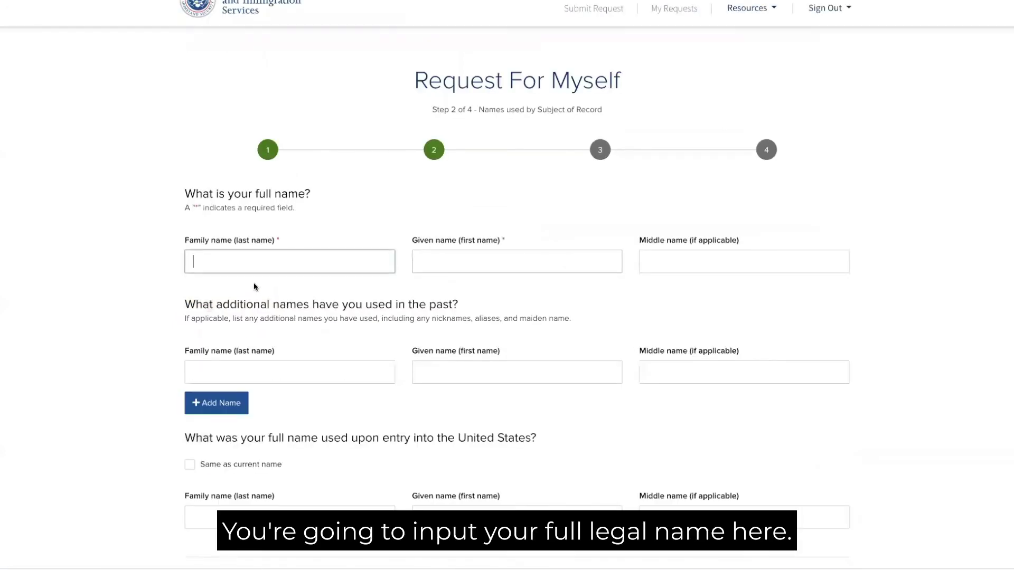
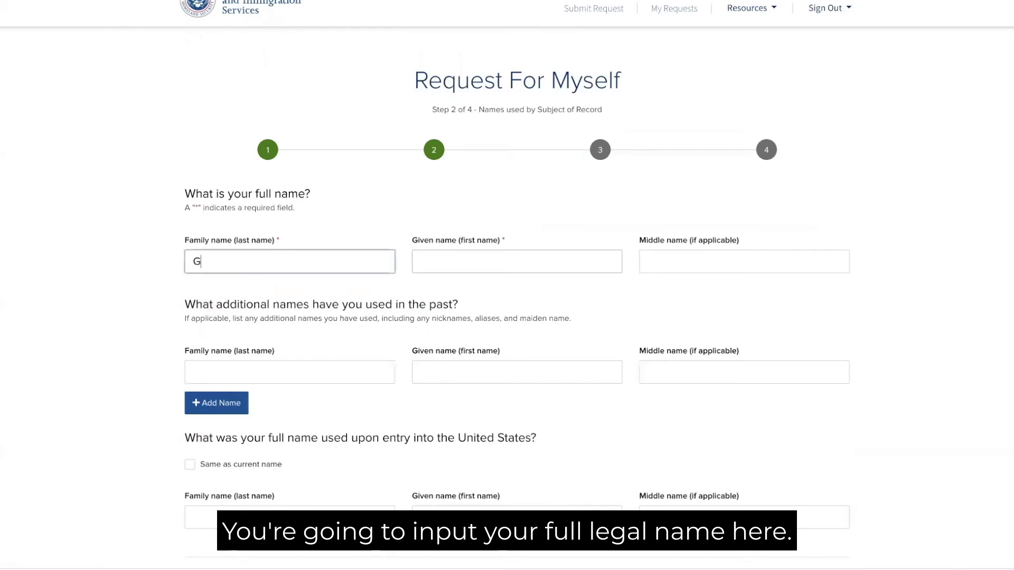
- Enter the subject's current family, given and middle names
key(Tab)
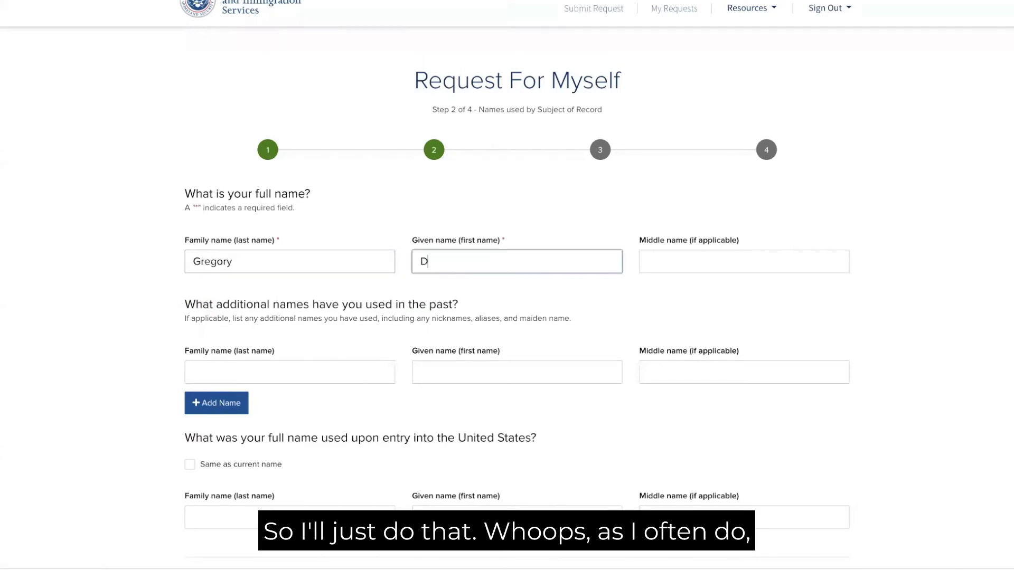
key(shift+Tab)
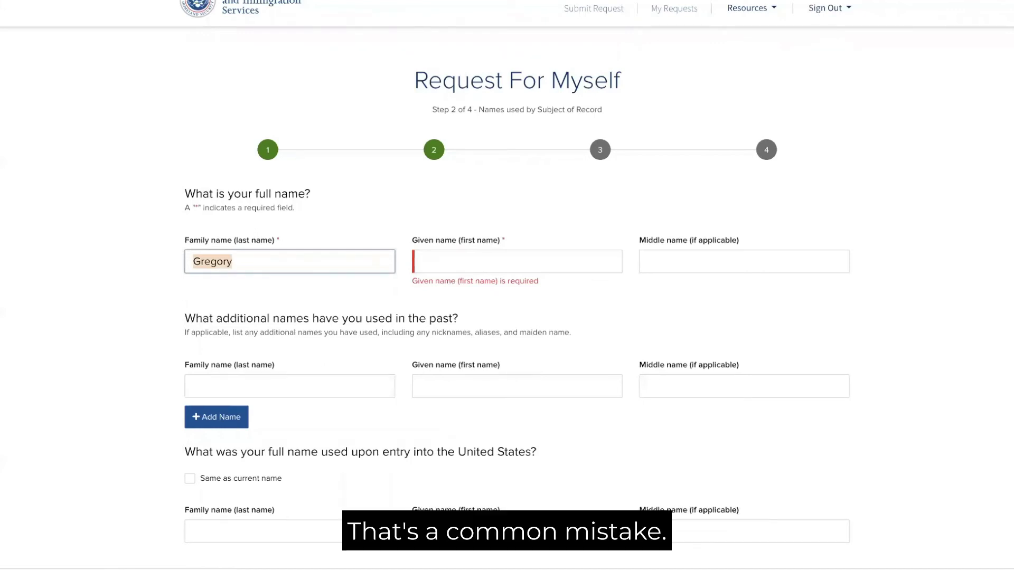
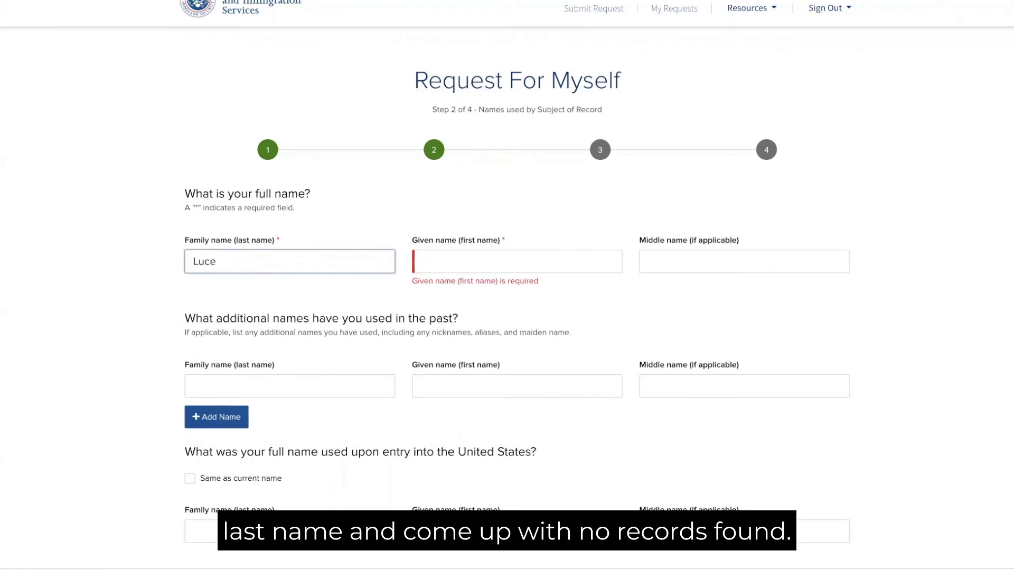
click(417, 261)
text(G)
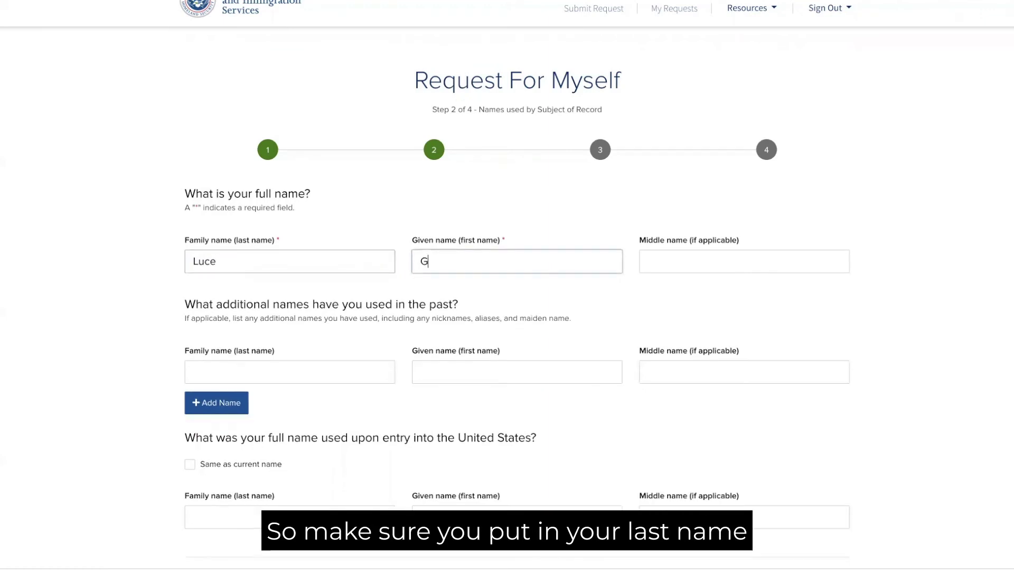
text(regory)
click(648, 262)
text(Dean)
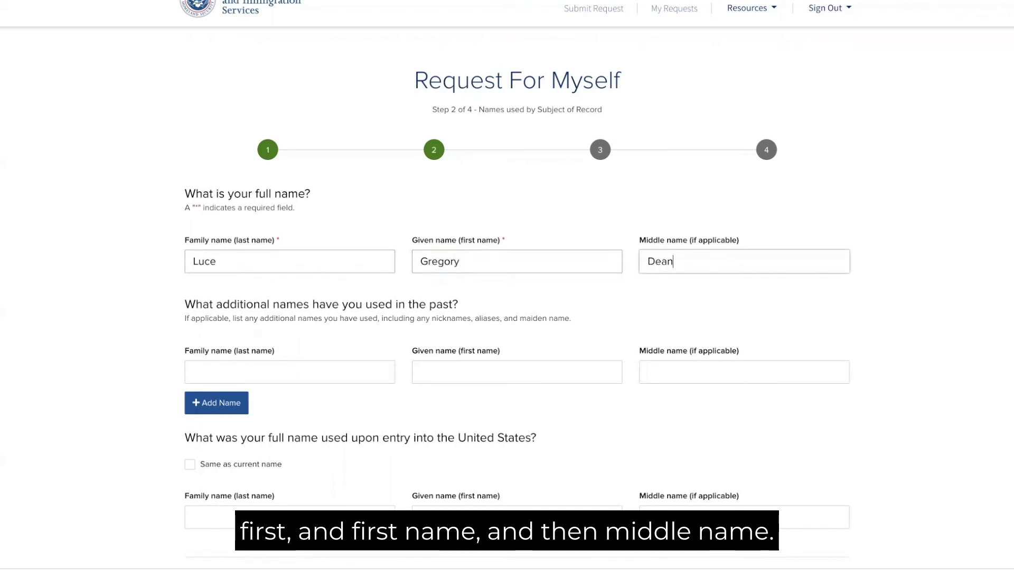
- Add the past alias's family, given and middle names
click(209, 368)
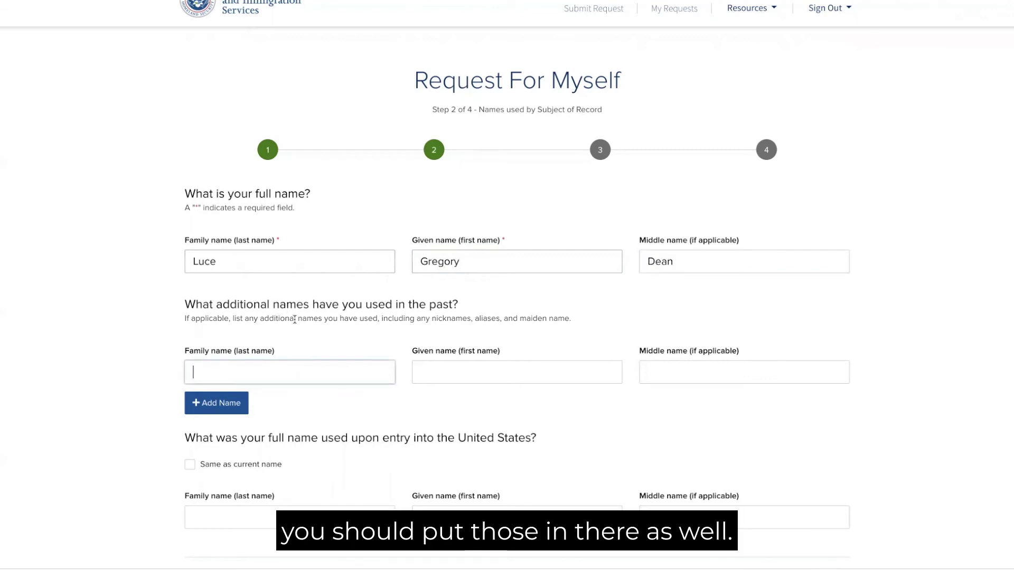
key(Tab)
key(Tab)
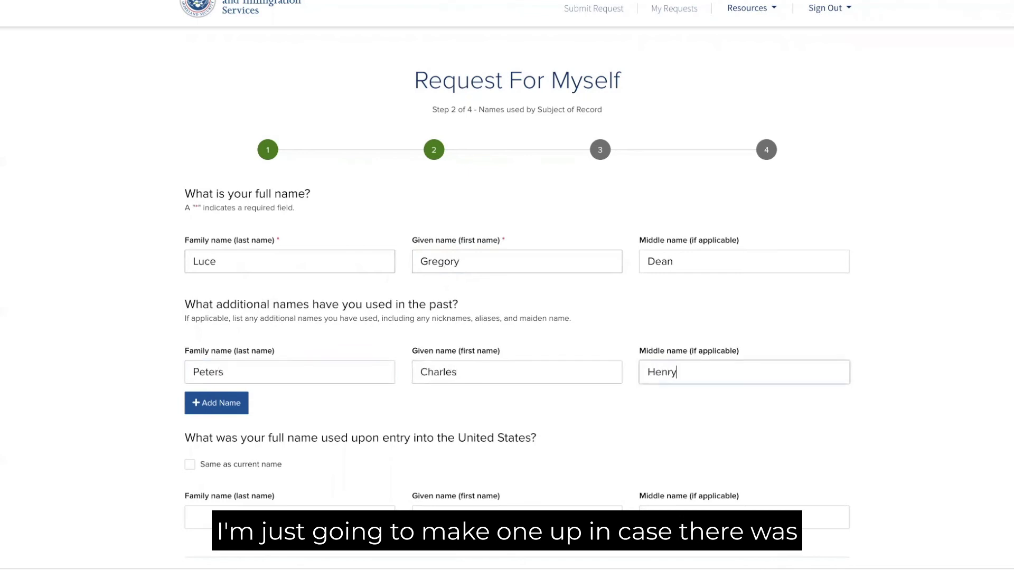
scroll(332, 322, down, 2)
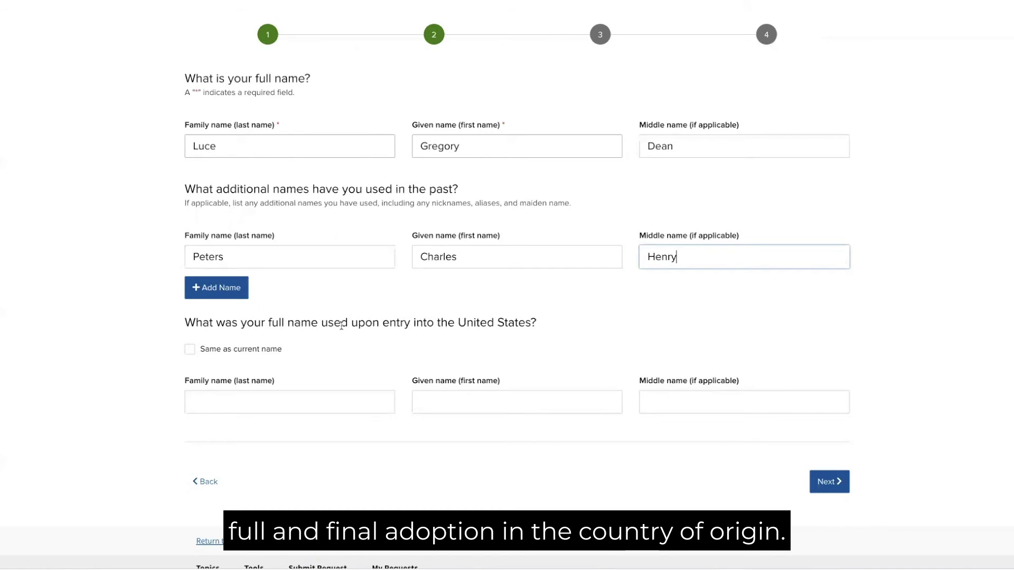
- Turn off 'Same as current name', enter the name used upon entry, and continue
click(190, 349)
double_click(213, 402)
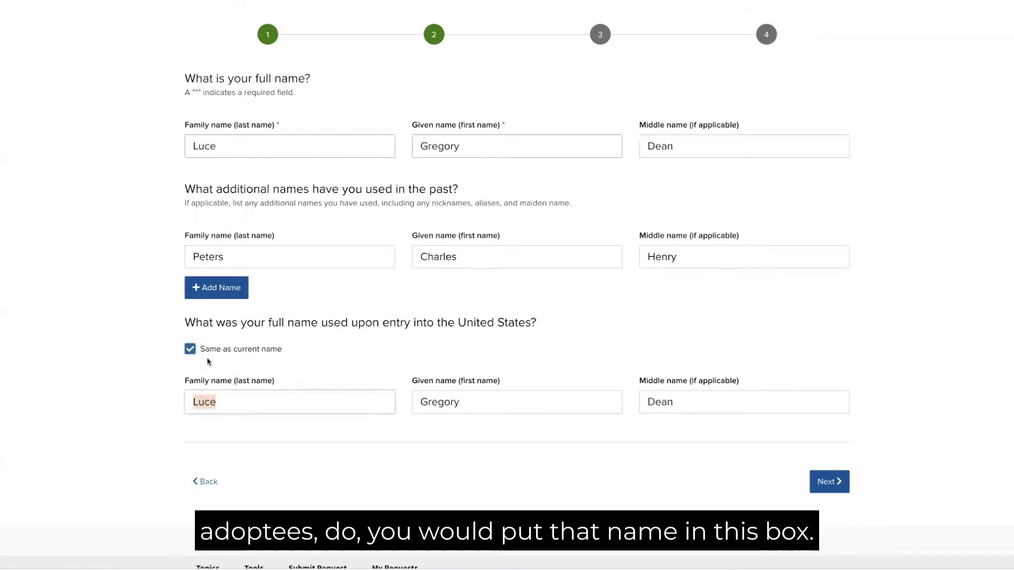
click(190, 349)
click(198, 398)
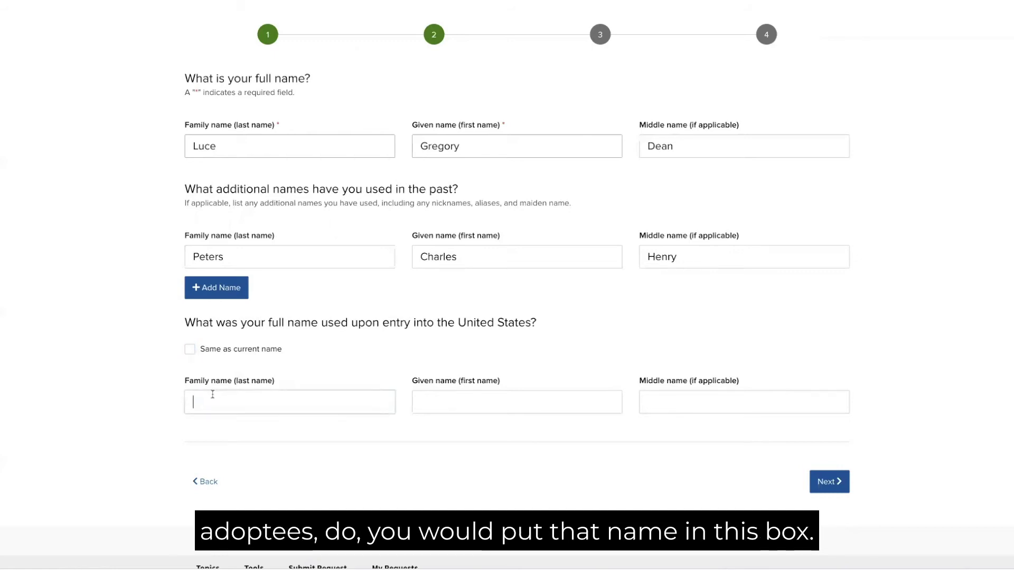
click(421, 402)
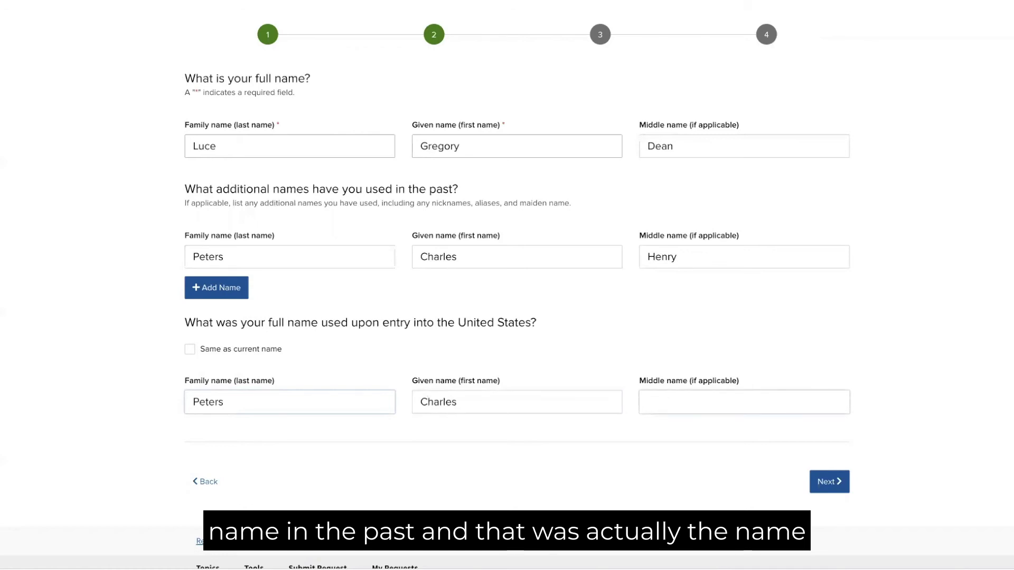
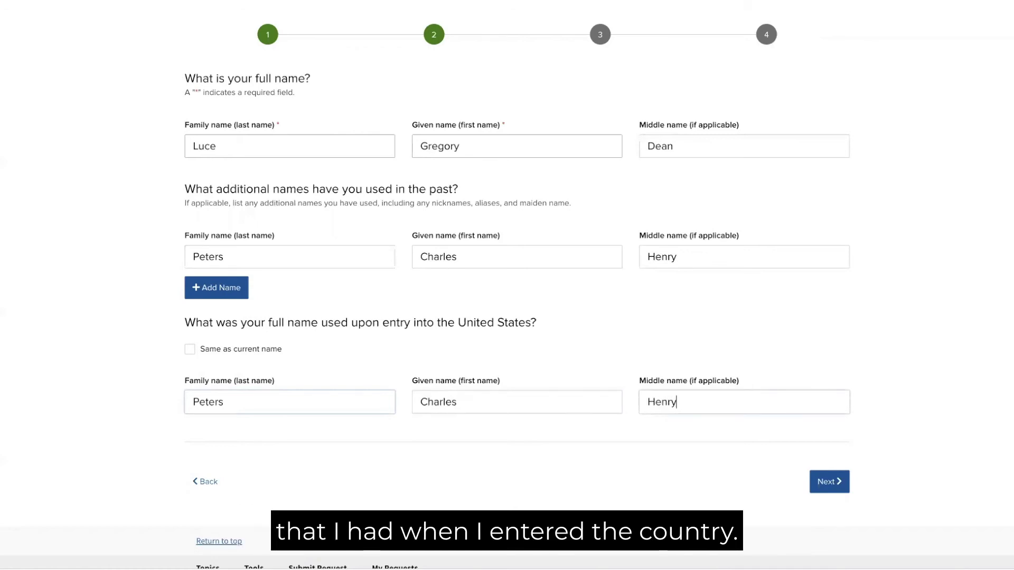
click(810, 480)
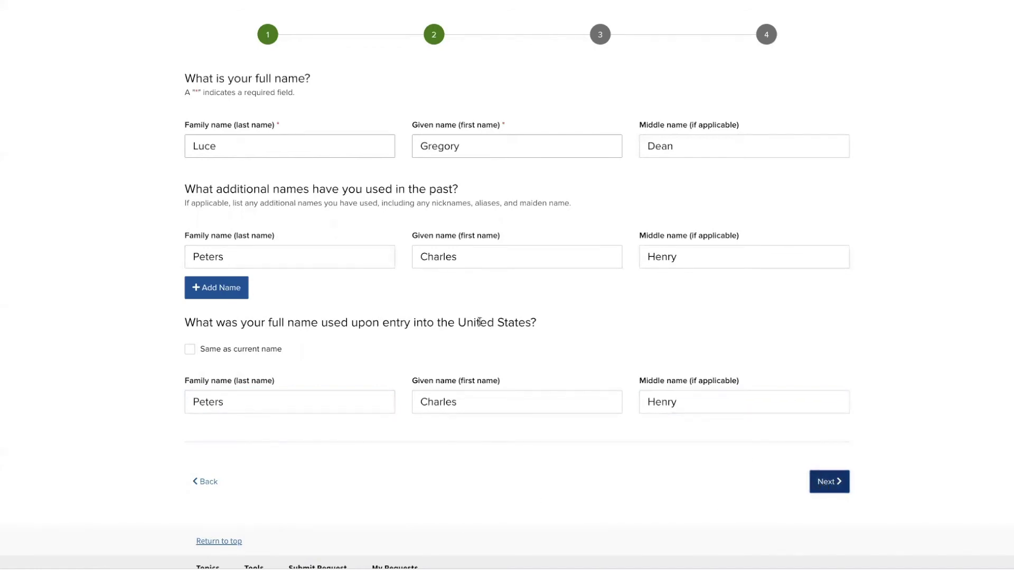
click(833, 488)
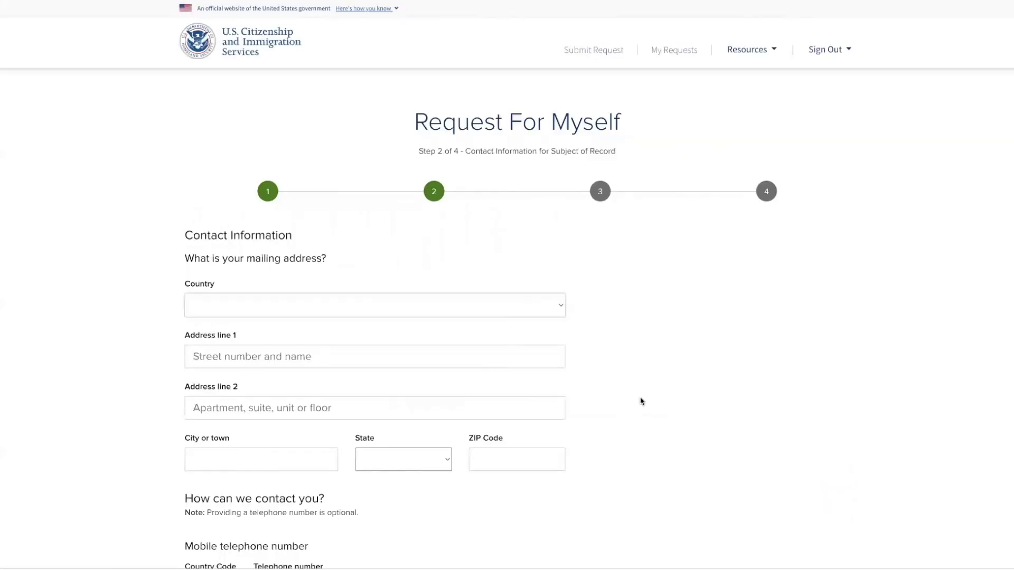
- Choose UNITED STATES as the mailing address country
scroll(476, 317, down, 2)
click(266, 216)
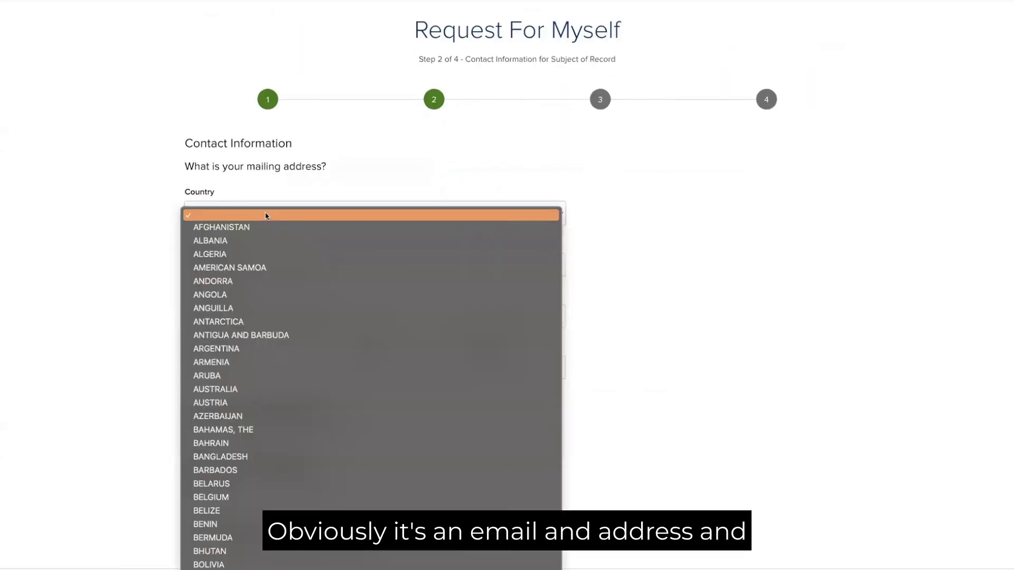
scroll(290, 410, down, 10)
scroll(290, 411, down, 15)
scroll(290, 411, down, 15)
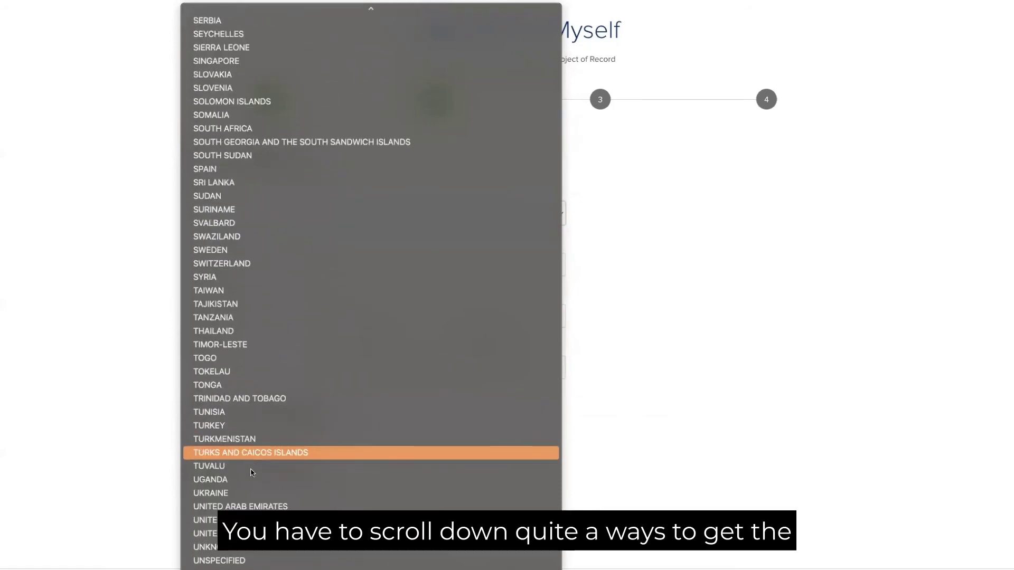
click(254, 534)
- Fill in the street address, city, state Minnesota and ZIP Code
click(273, 258)
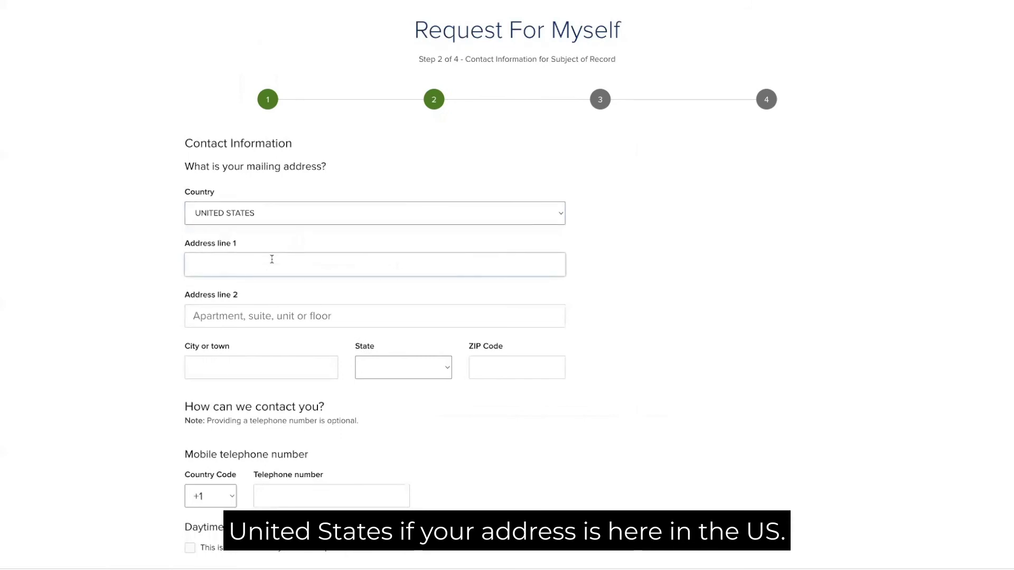
key(Tab)
key(Tab)
text(Minneapolis)
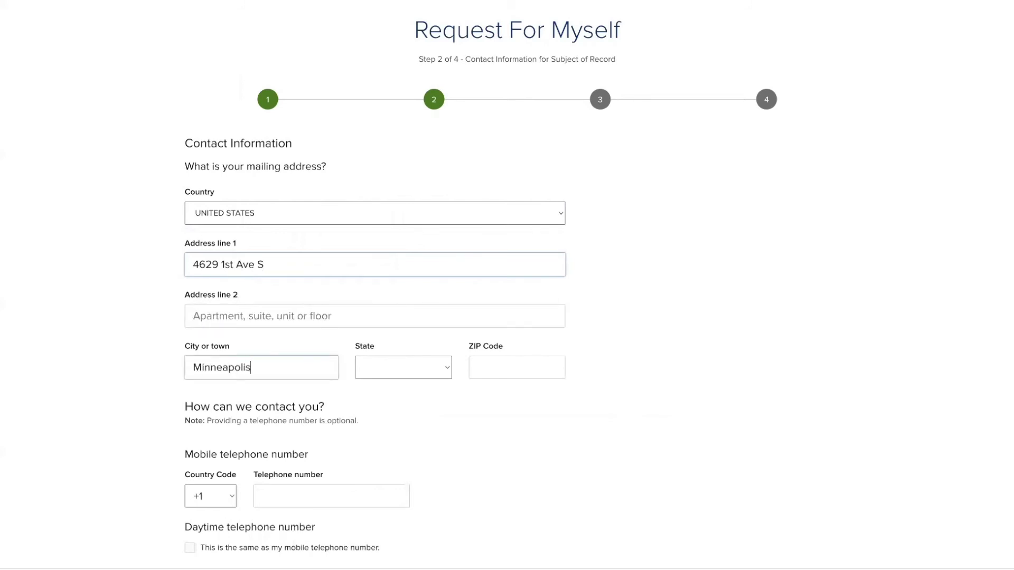
key(Tab)
text(Min)
key(Tab)
text(55419)
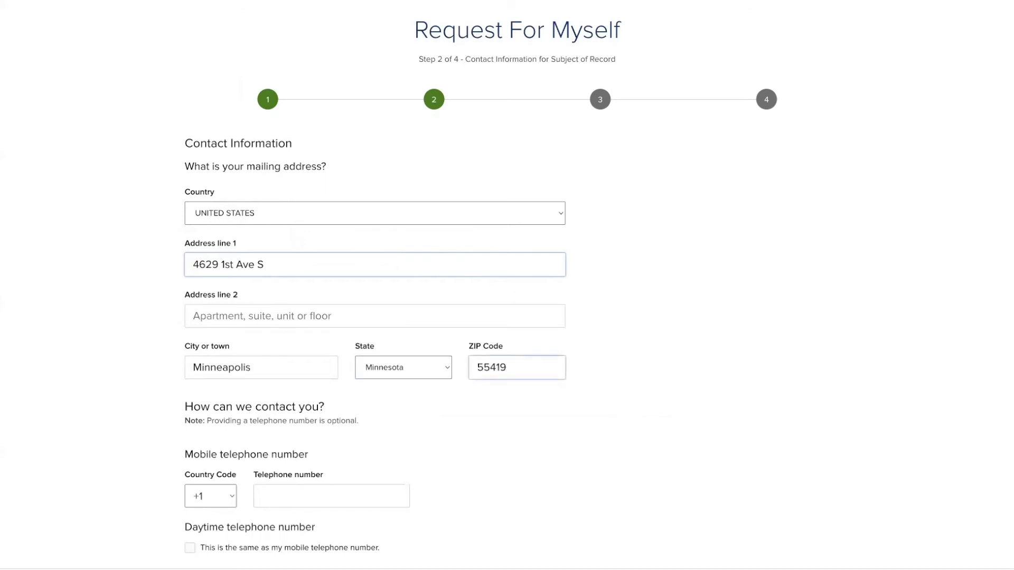
- Enter the mobile phone number, reuse it as the daytime number, and continue to Family Information
click(285, 491)
text(22)
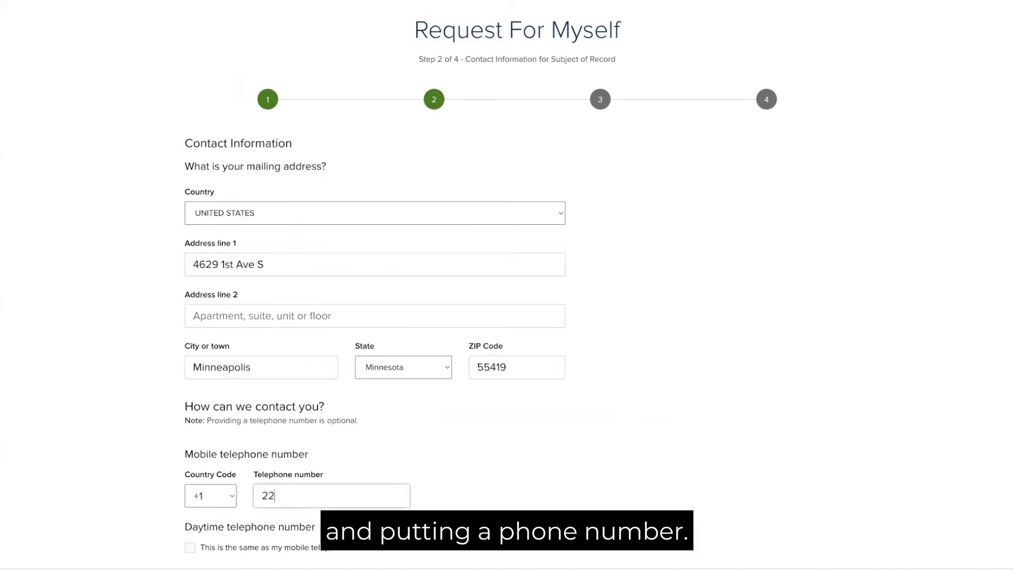
text(1) 38)
key(BackSpace)
key(BackSpace)
key(BackSpace)
key(BackSpace)
key(BackSpace)
key(BackSpace)
key(BackSpace)
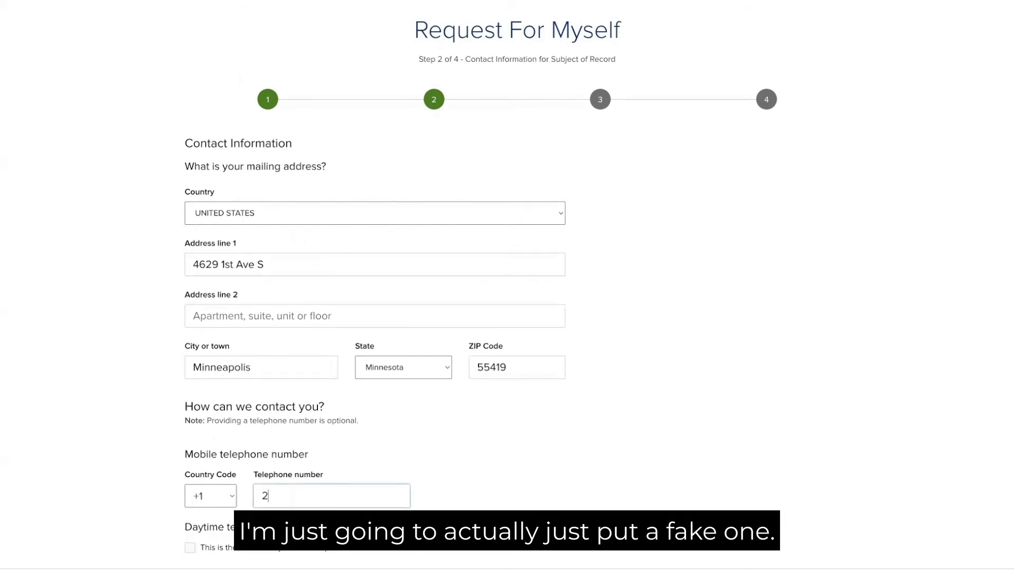
text(58)
key(BackSpace)
key(BackSpace)
text(612) 555)
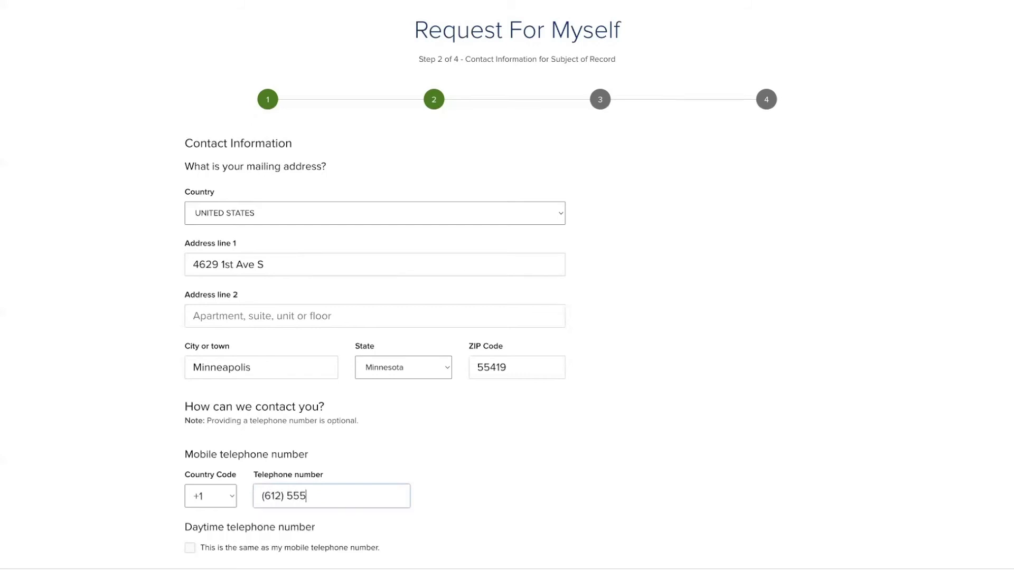
text(-1212)
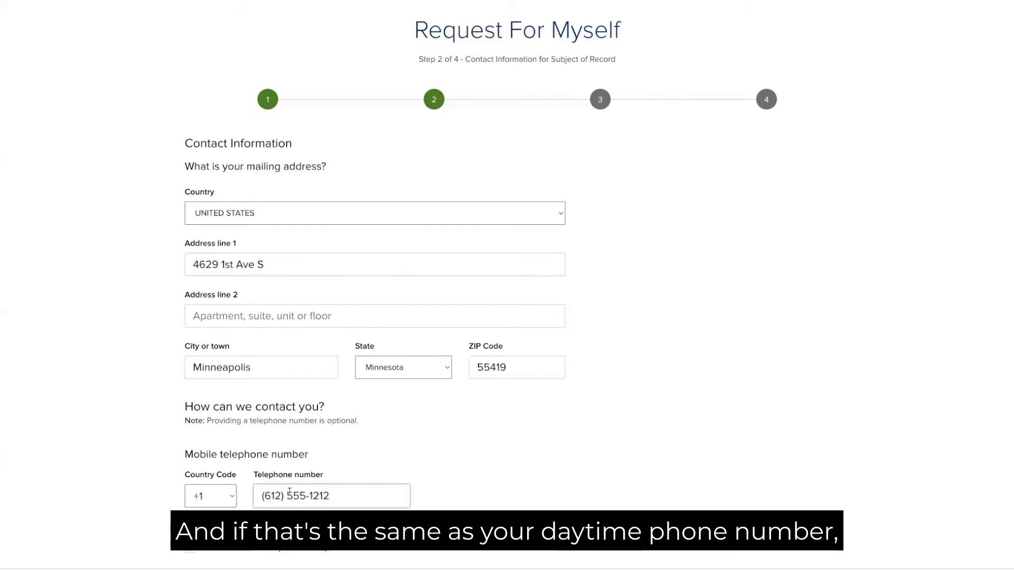
scroll(295, 489, down, 2)
click(190, 445)
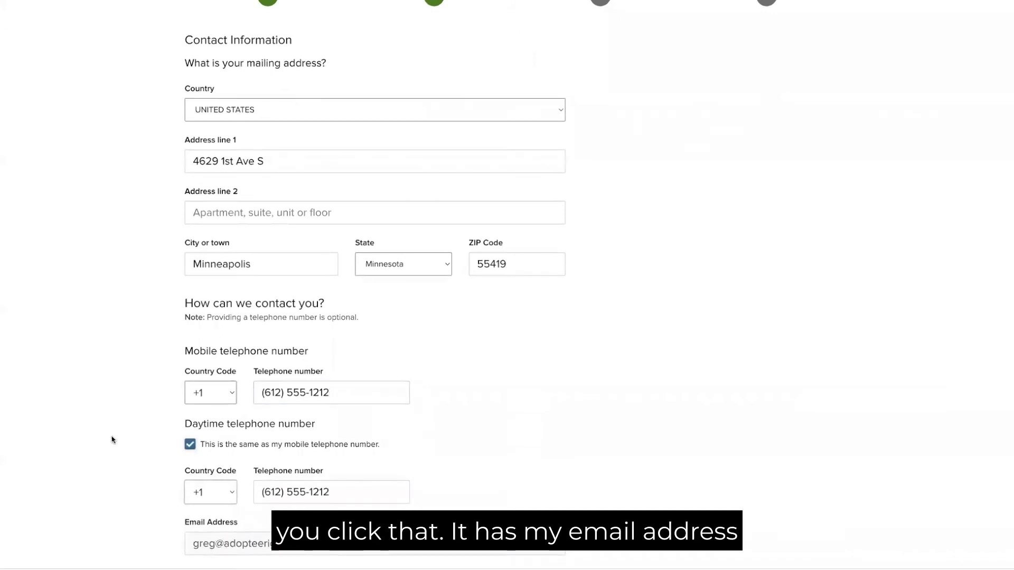
scroll(111, 441, down, 2)
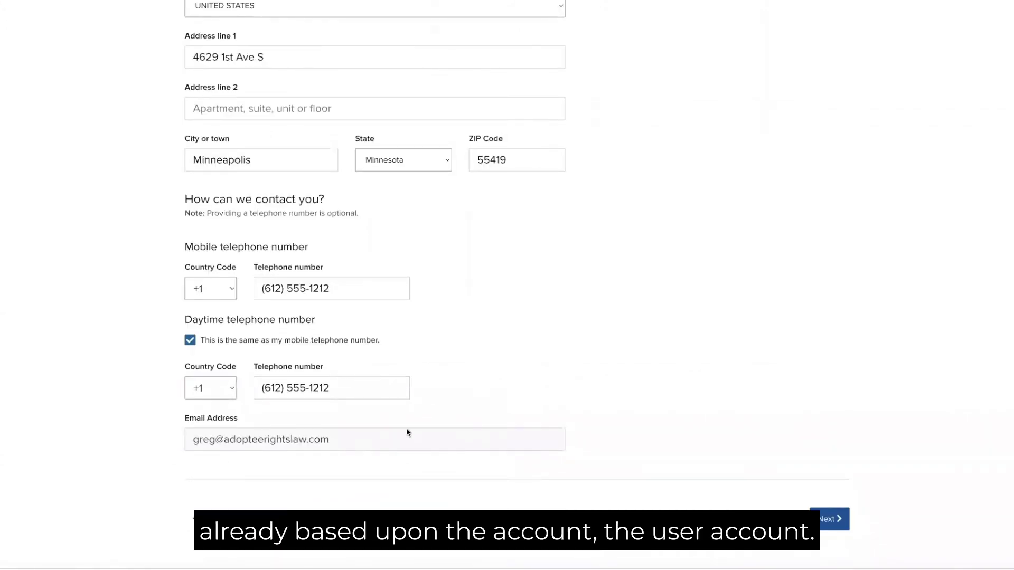
click(824, 521)
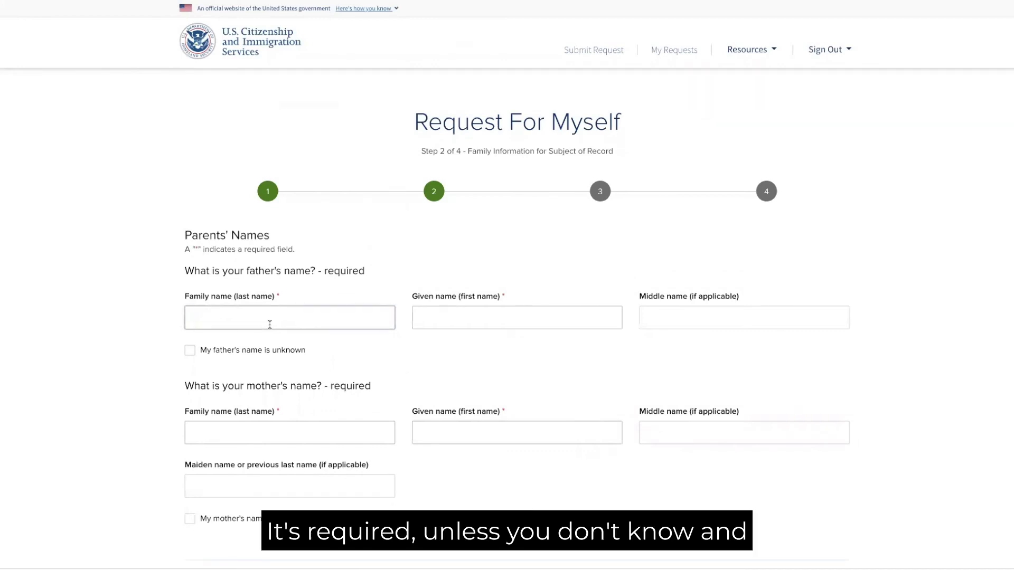
click(190, 350)
- Unmark the father's name as unknown and enter his family, given and middle names
click(189, 364)
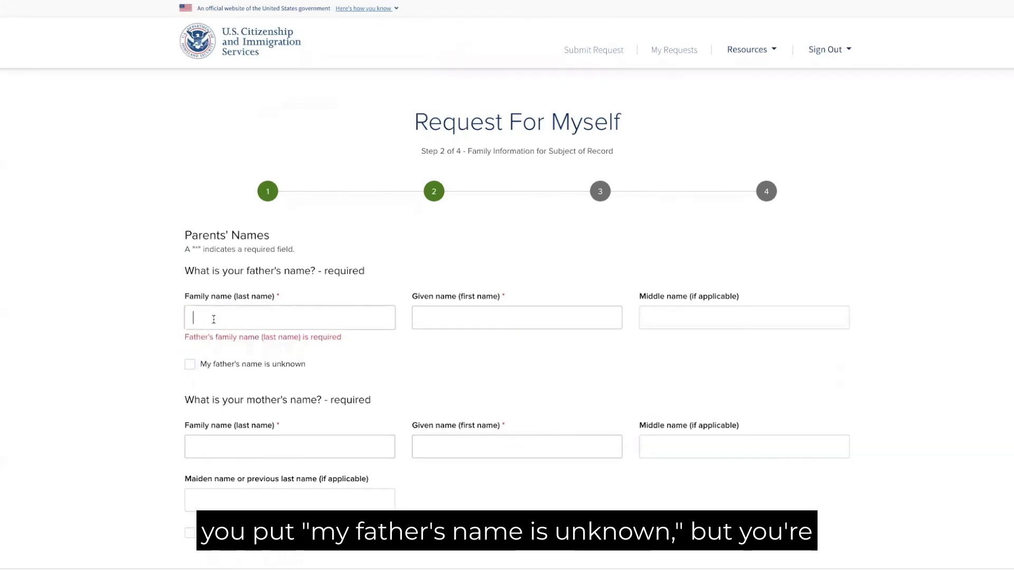
click(214, 320)
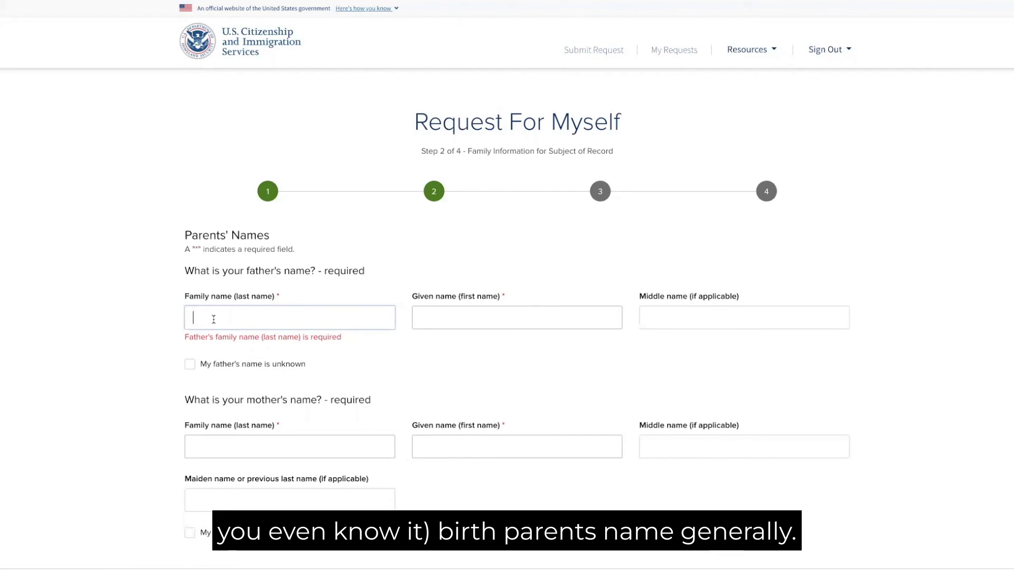
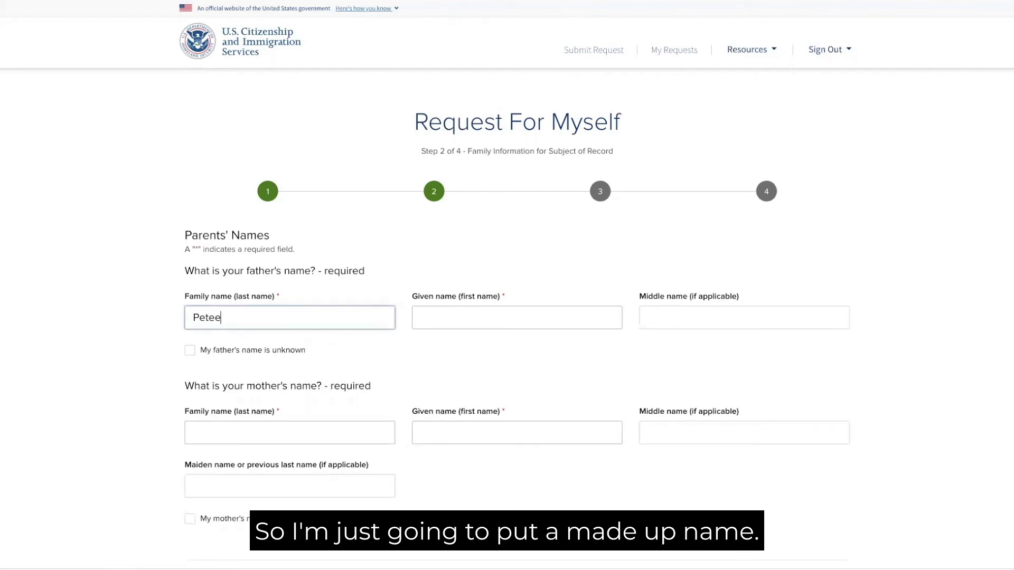
key(Tab)
key(Tab)
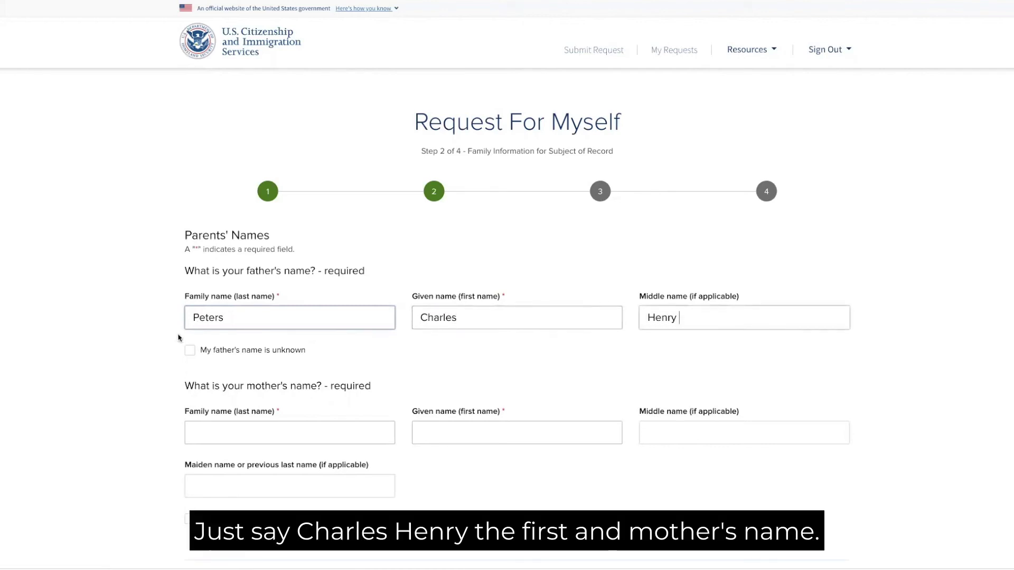
- Enter the mother's family, given and middle names, leaving the maiden name empty
click(205, 432)
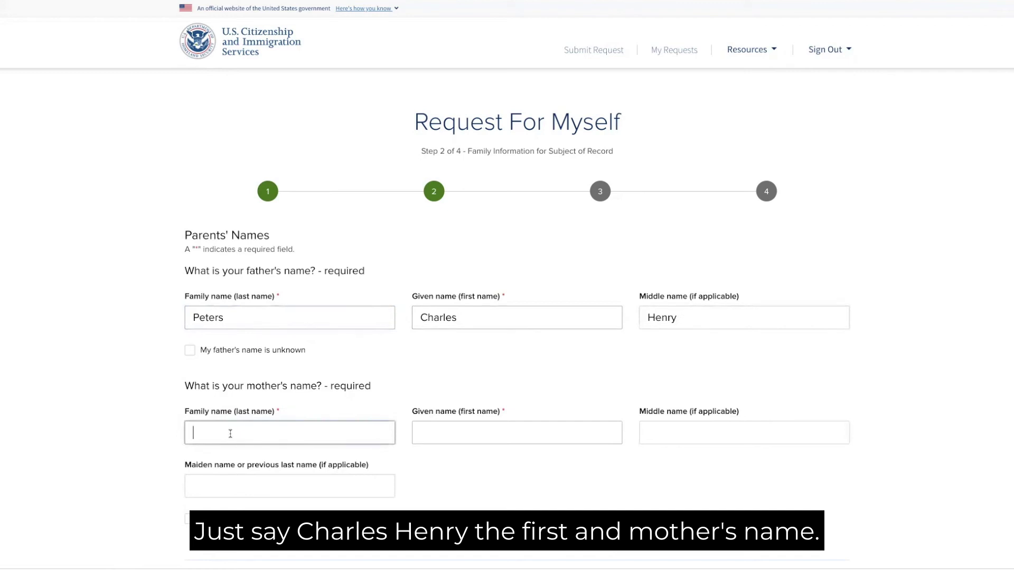
click(517, 432)
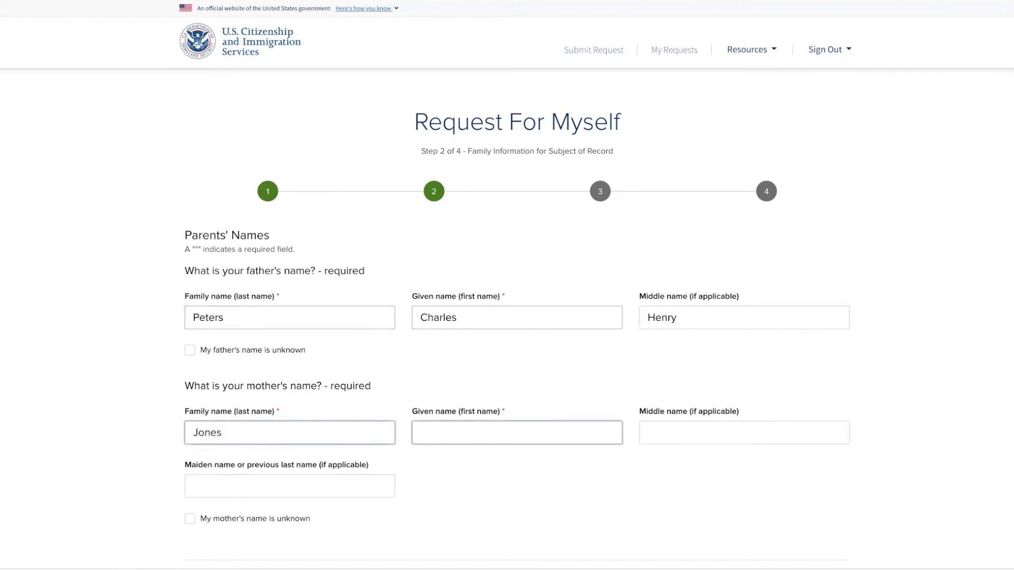
click(744, 433)
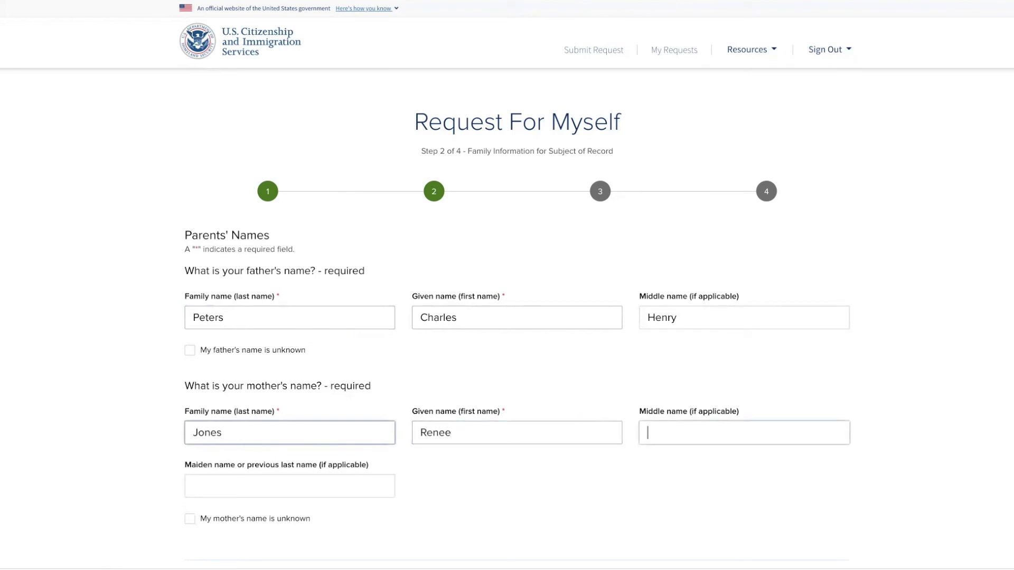
text(Anne)
click(190, 486)
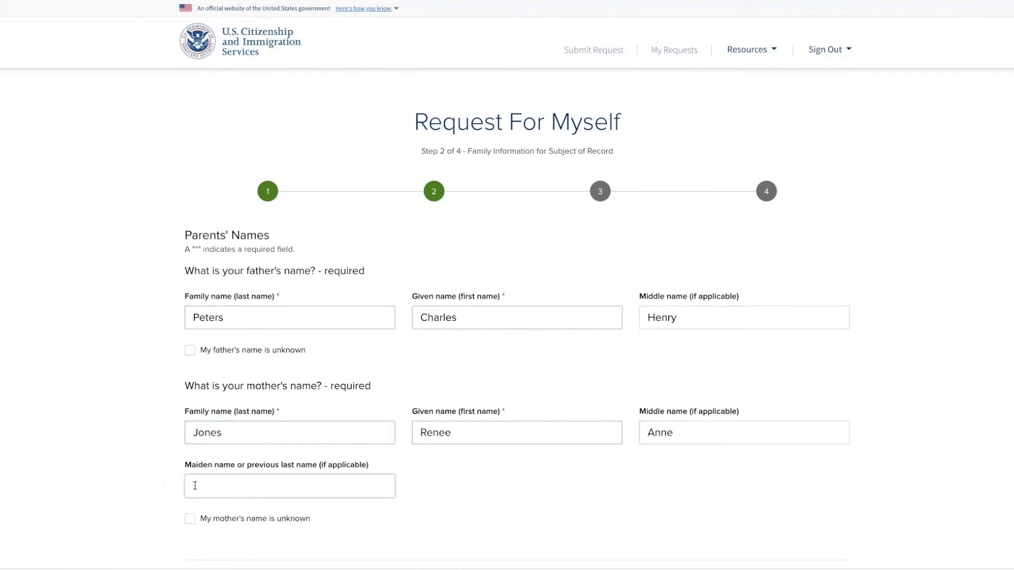
click(201, 434)
click(211, 486)
double_click(200, 433)
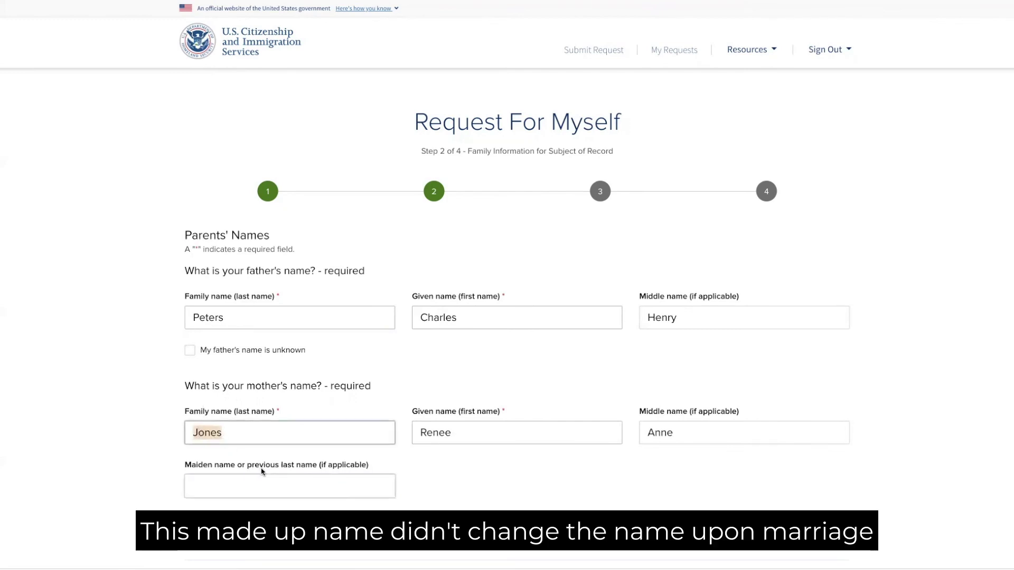
scroll(259, 467, down, 2)
click(360, 392)
scroll(443, 411, down, 3)
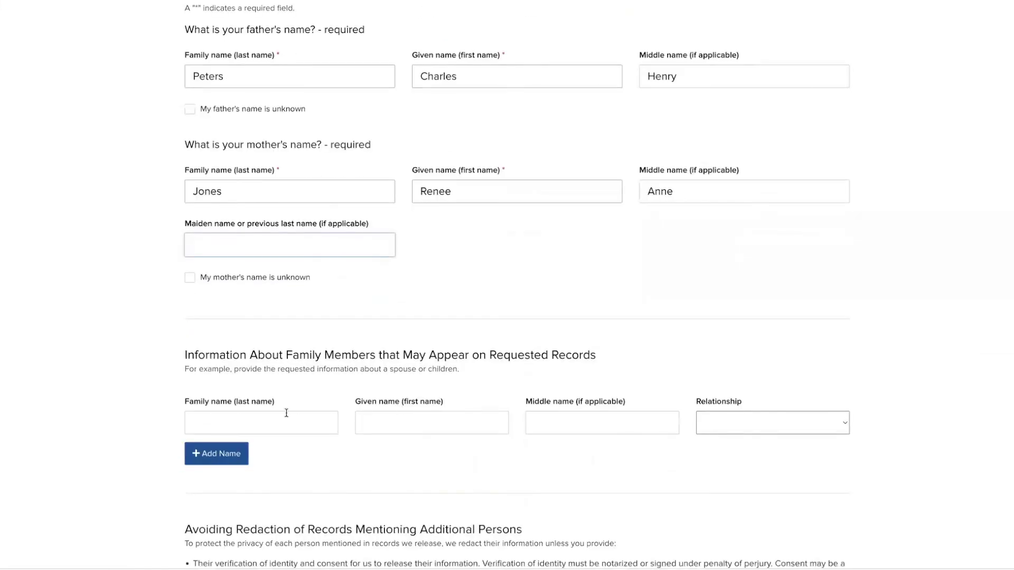
click(185, 353)
drag(186, 353, 589, 360)
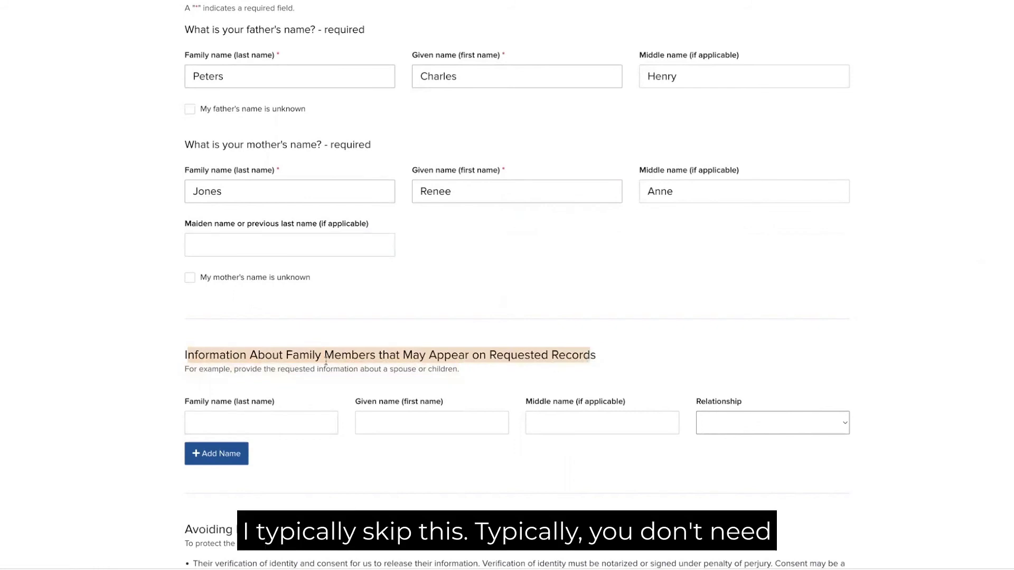
click(211, 365)
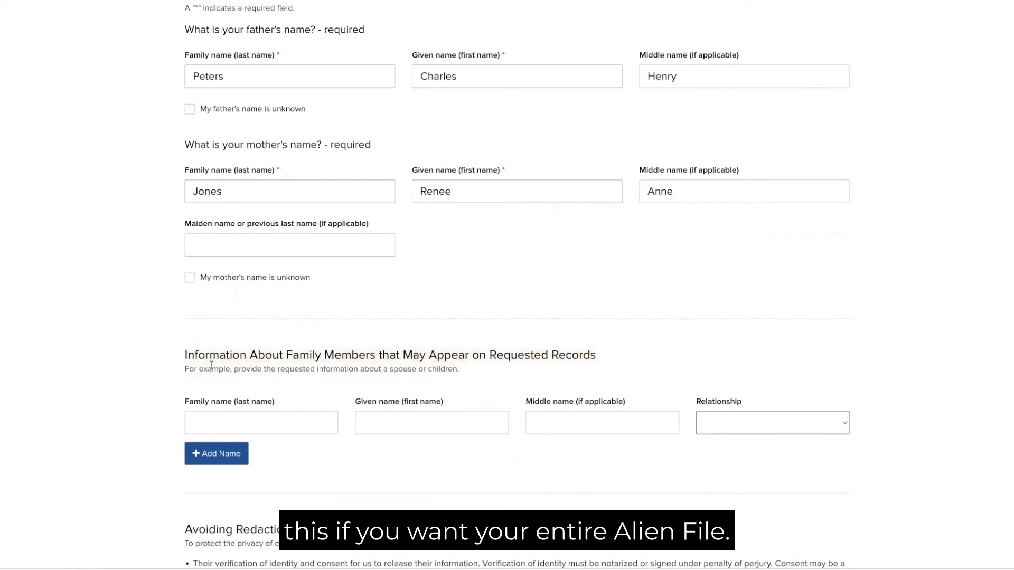
click(210, 415)
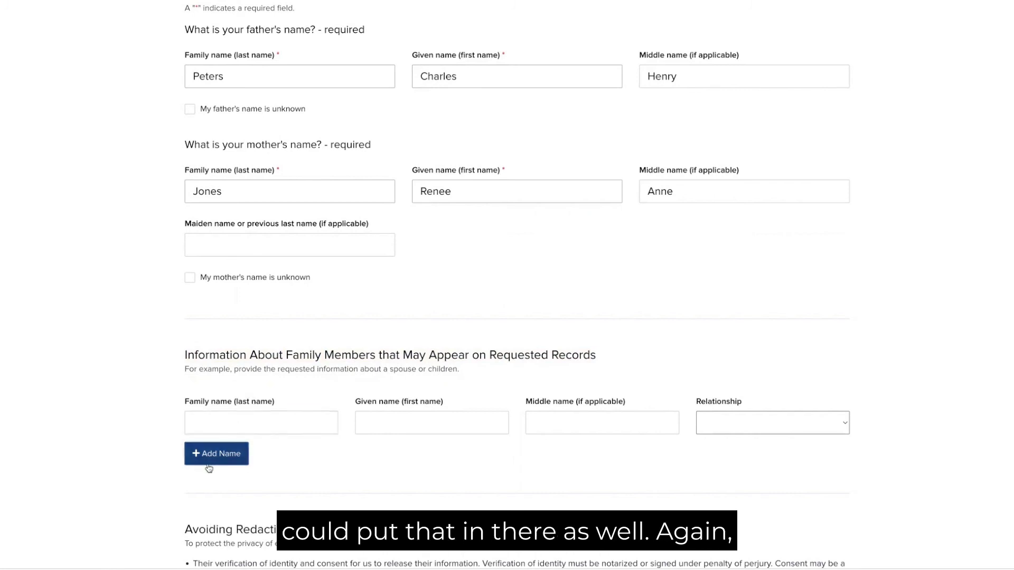
scroll(340, 475, down, 4)
scroll(342, 467, down, 1)
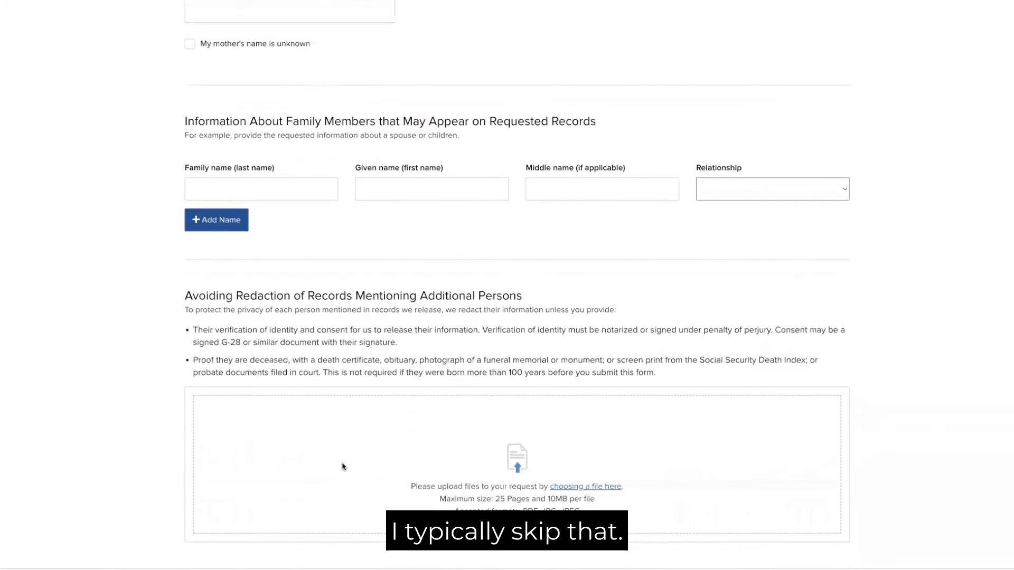
drag(186, 291, 533, 295)
click(533, 295)
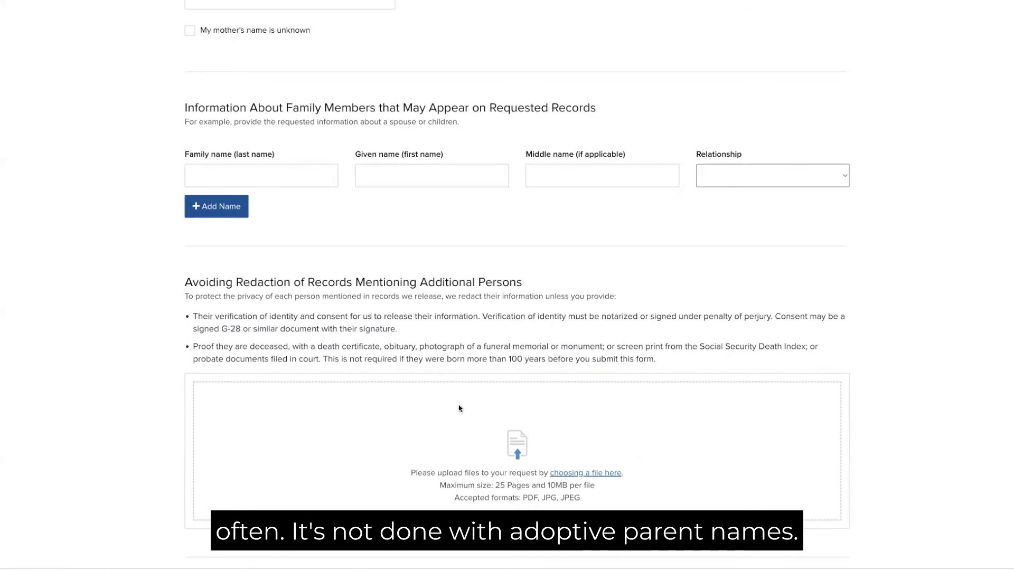
scroll(459, 424, down, 1)
scroll(458, 423, down, 3)
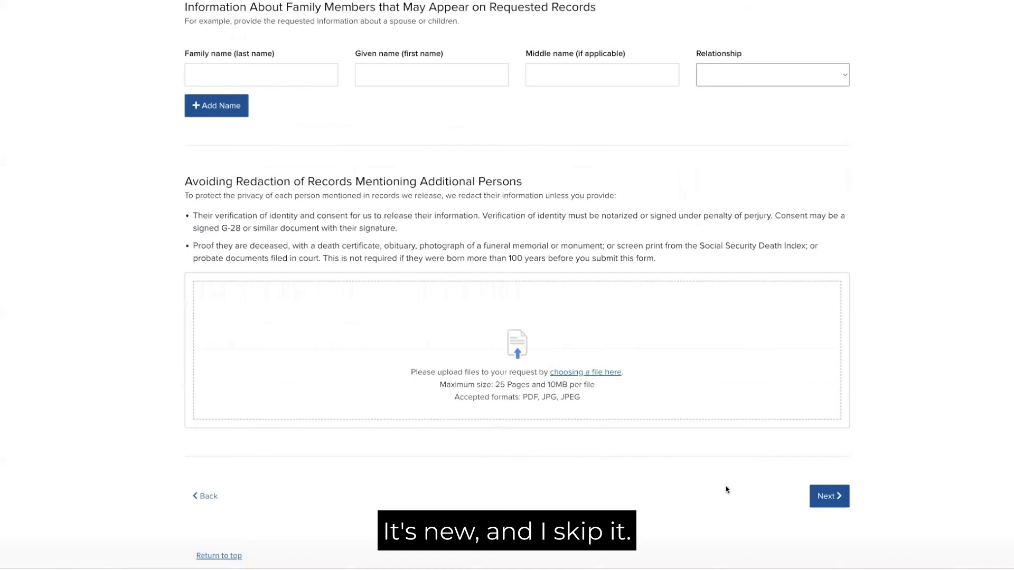
scroll(755, 481, down, 1)
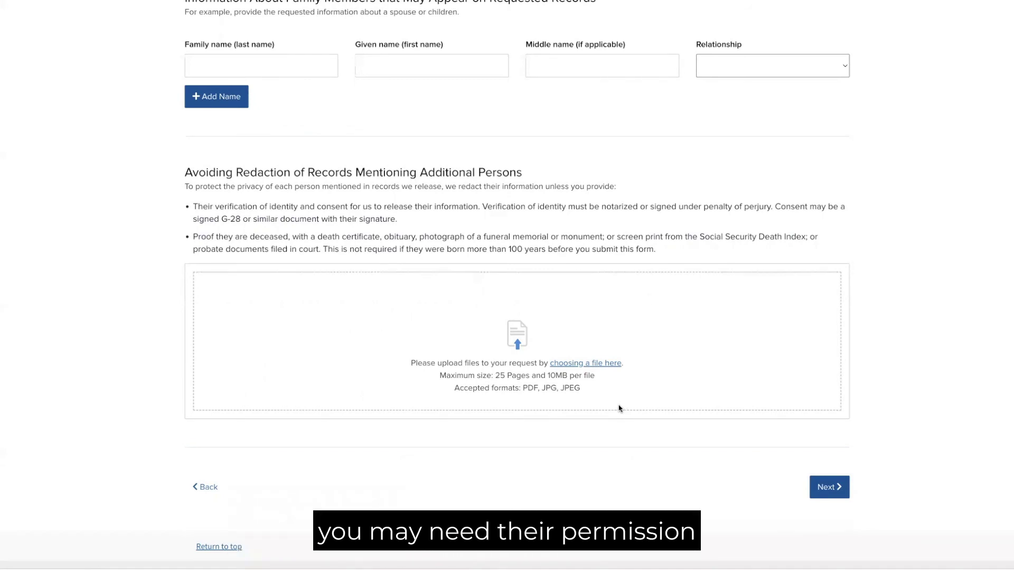
click(815, 487)
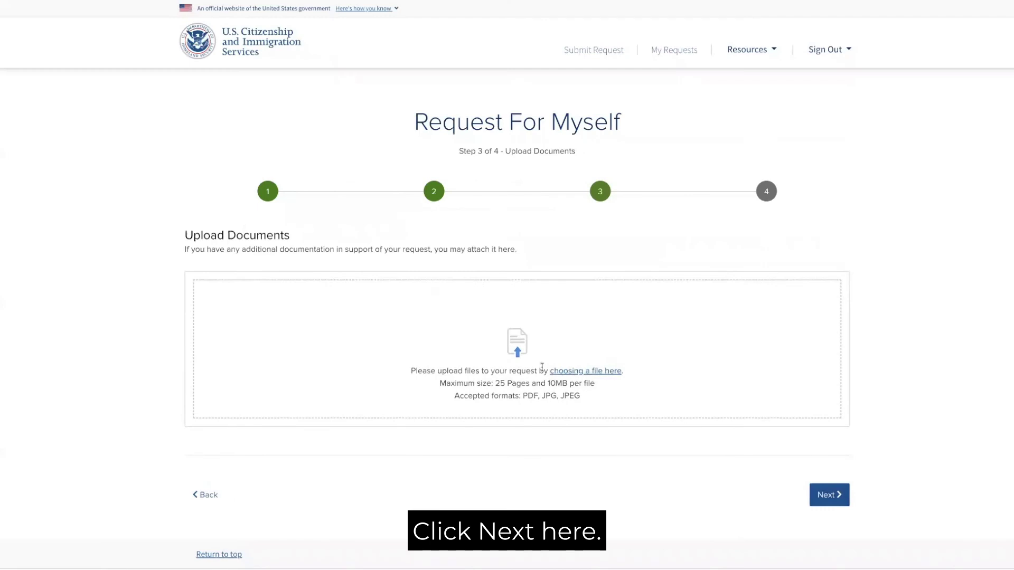
- Leave Upload Documents empty and continue to the Review step
scroll(449, 395, down, 3)
scroll(449, 394, up, 2)
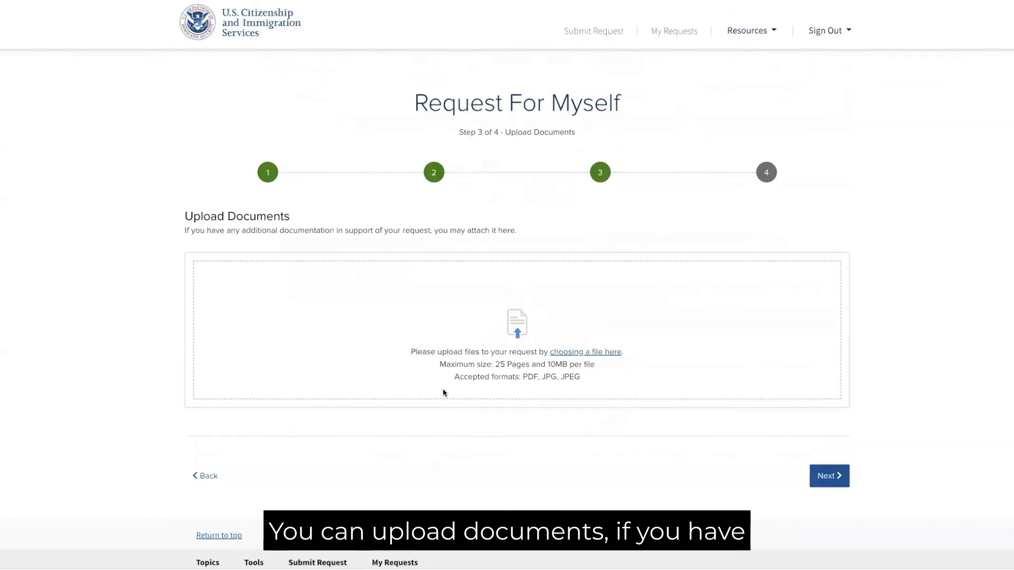
scroll(443, 393, up, 1)
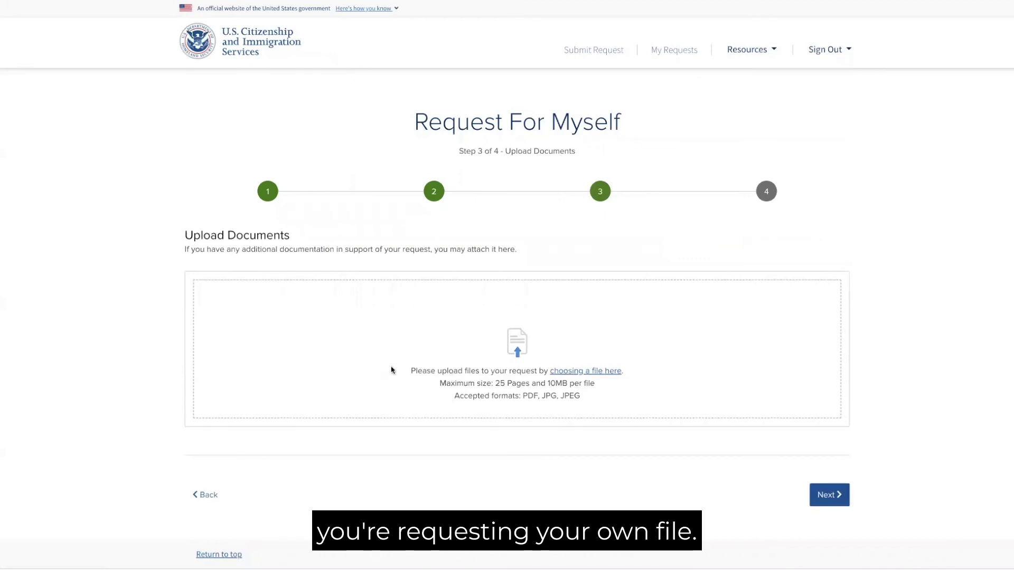
click(830, 495)
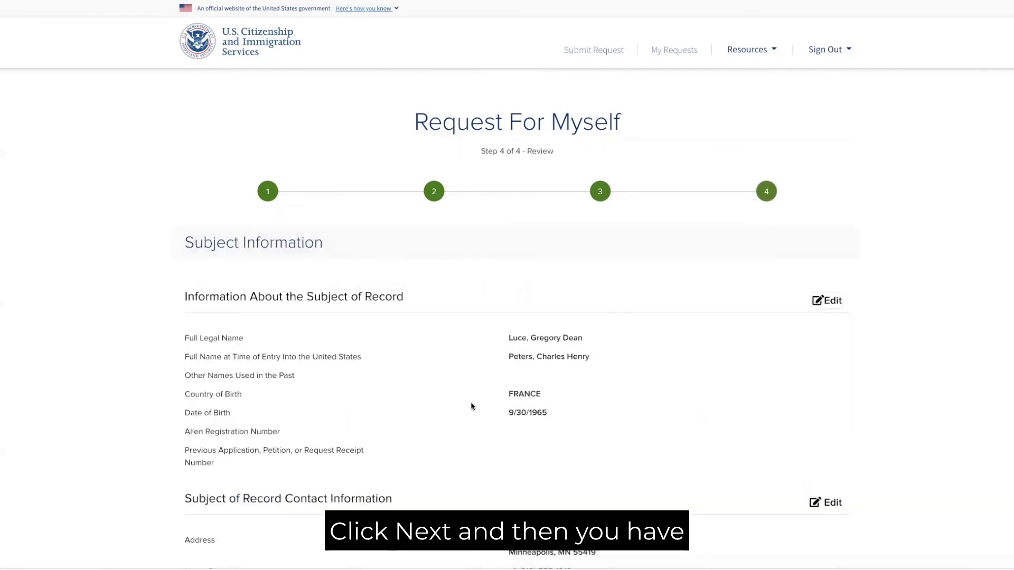
- Scroll through the review summary, confirming Requested File Type reads Other: Alien File
scroll(428, 404, down, 10)
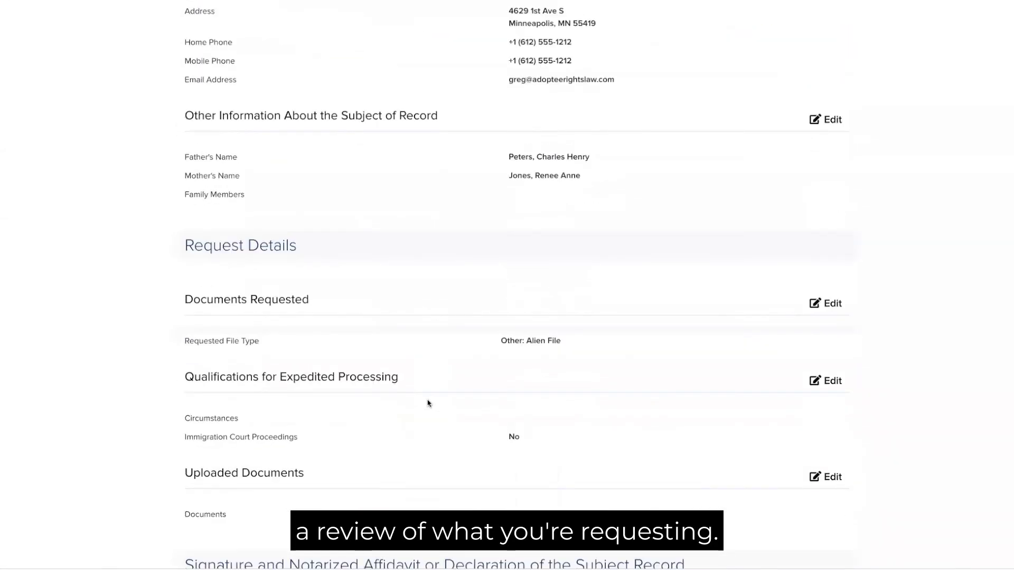
scroll(429, 403, up, 5)
scroll(428, 403, up, 3)
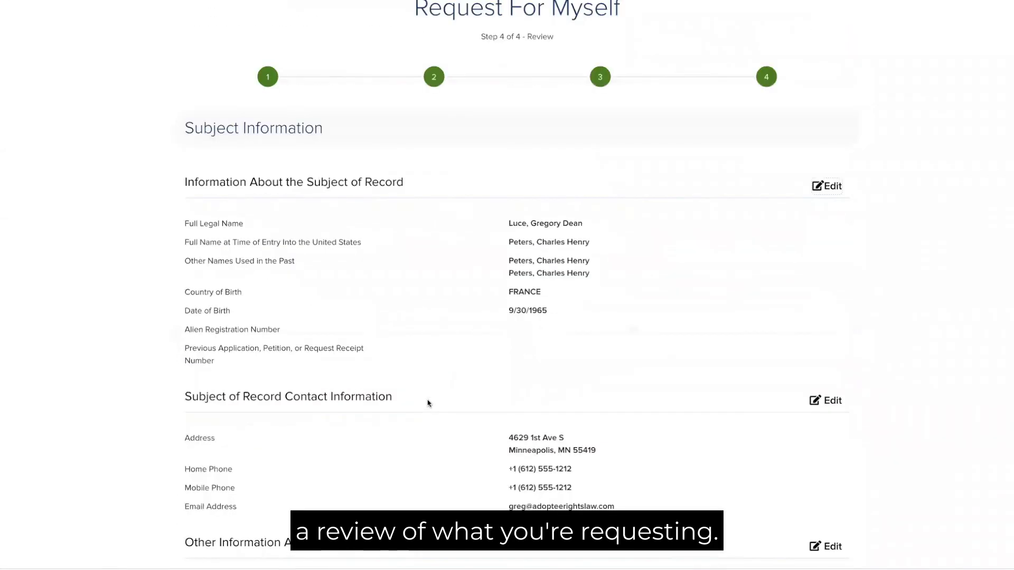
scroll(429, 404, down, 1)
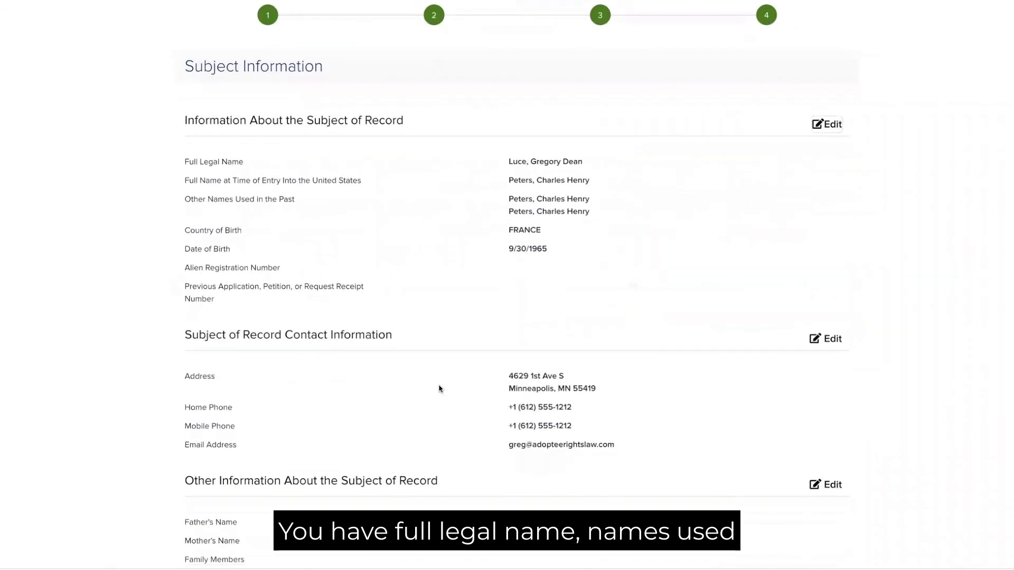
scroll(477, 336, down, 4)
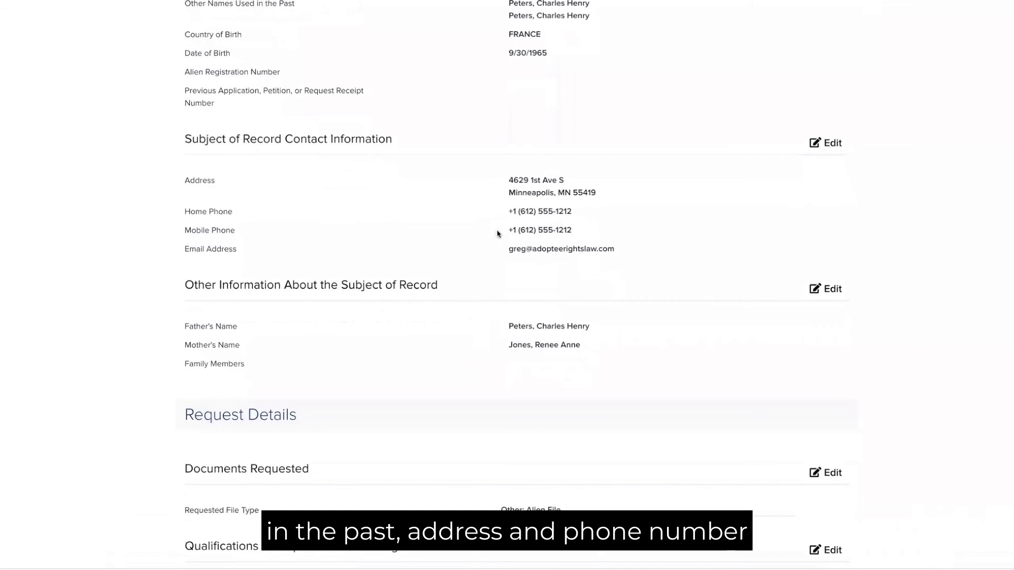
scroll(483, 336, down, 1)
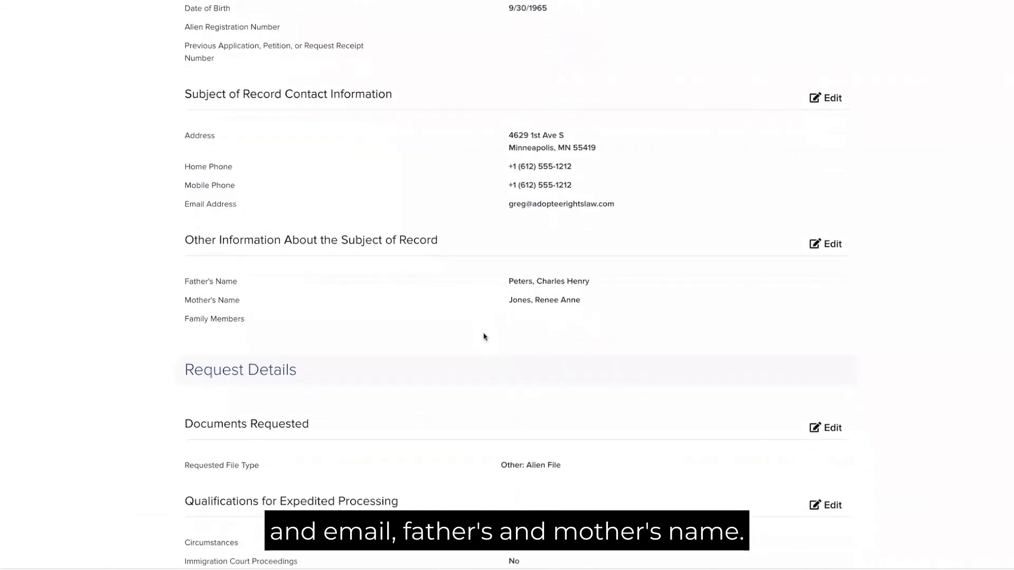
scroll(484, 337, down, 4)
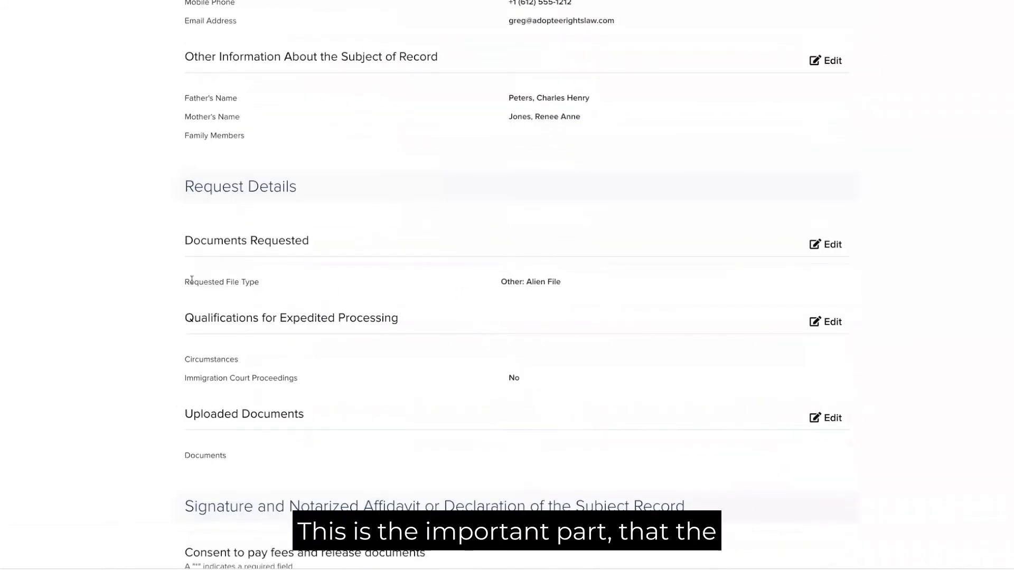
drag(184, 279, 260, 282)
drag(500, 281, 572, 284)
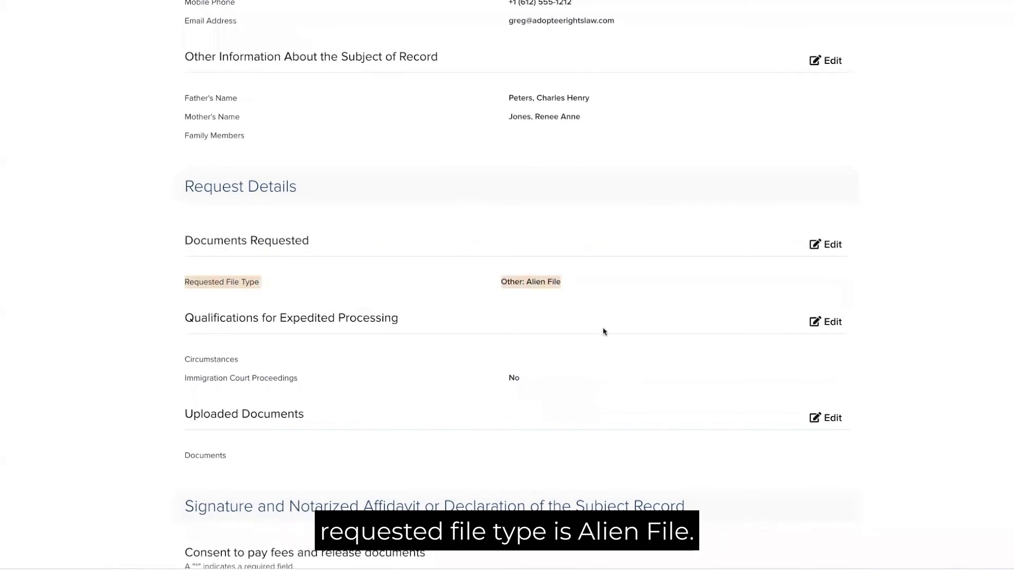
scroll(604, 333, down, 2)
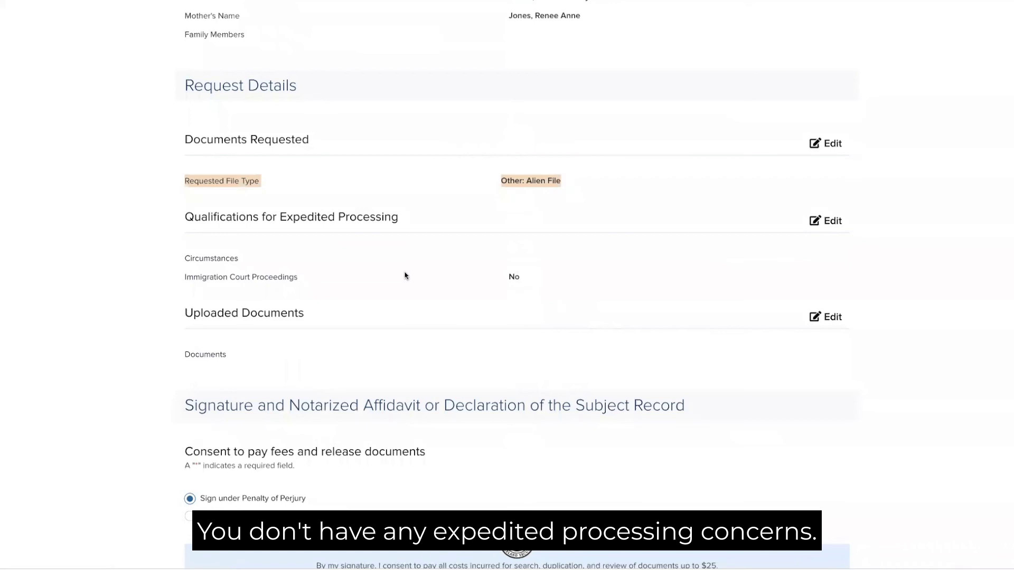
scroll(414, 279, down, 2)
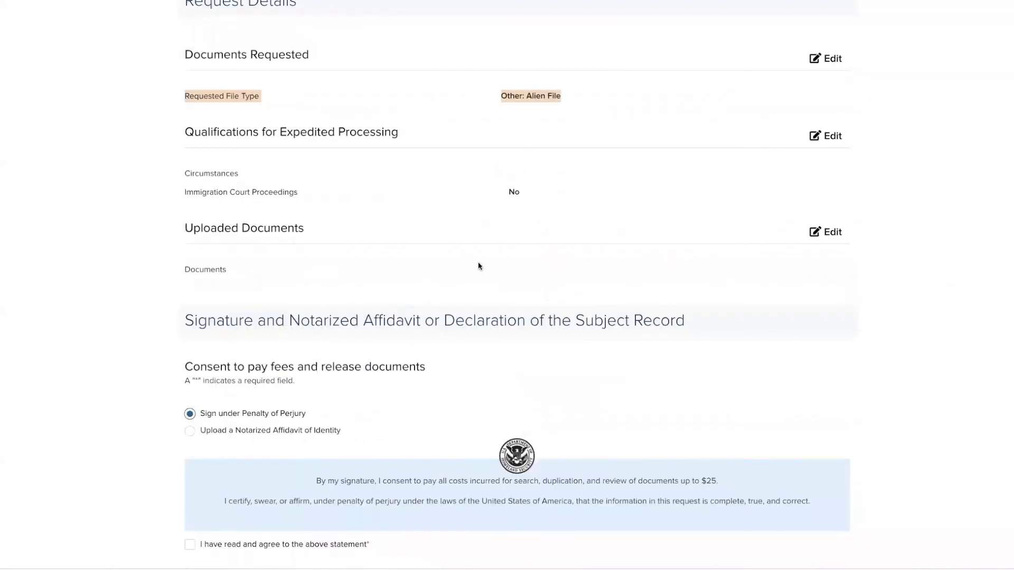
scroll(490, 263, down, 1)
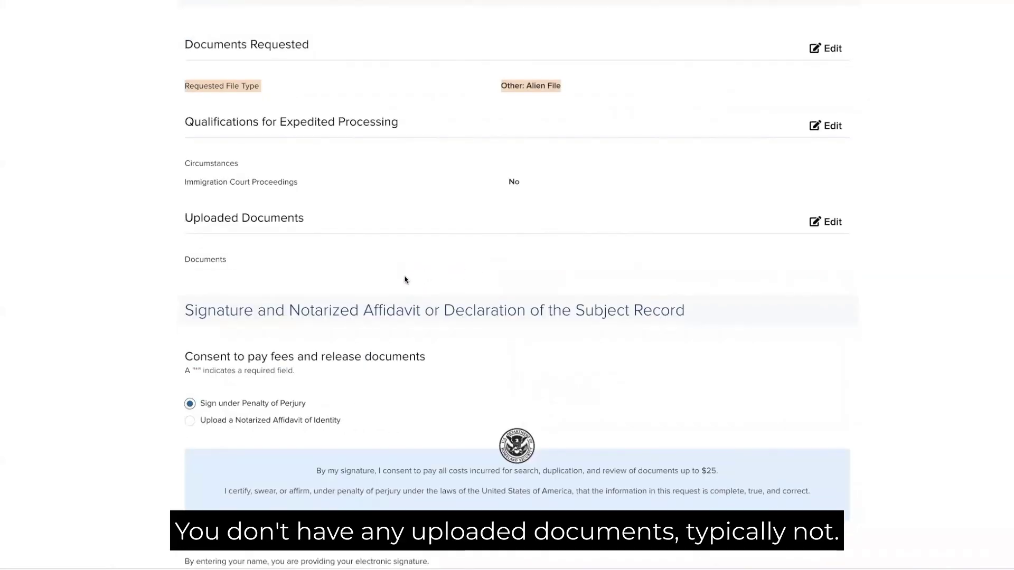
scroll(405, 278, down, 4)
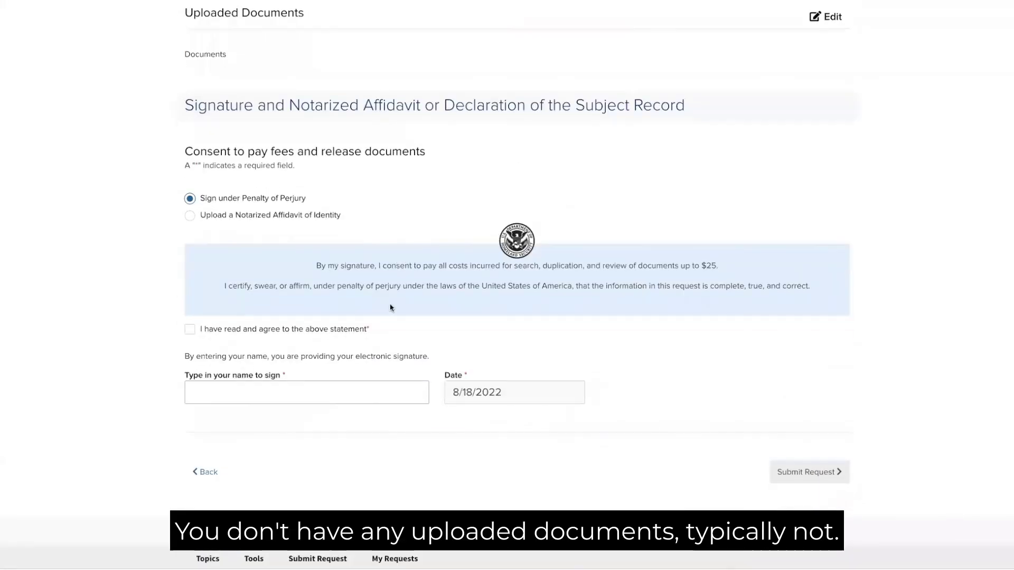
- Agree to the penalty-of-perjury statement and type the requester's full name as signature
click(190, 330)
click(248, 395)
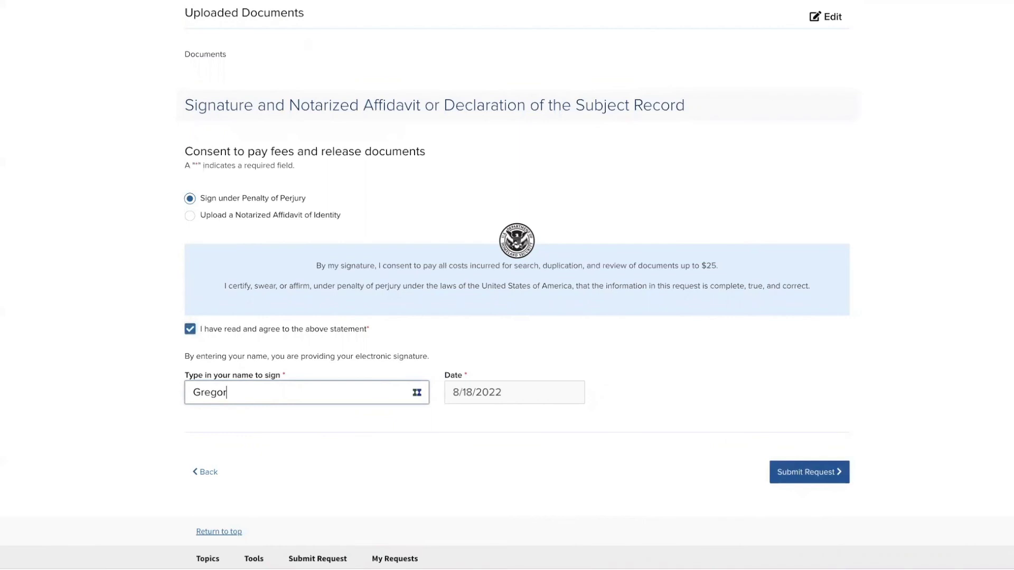
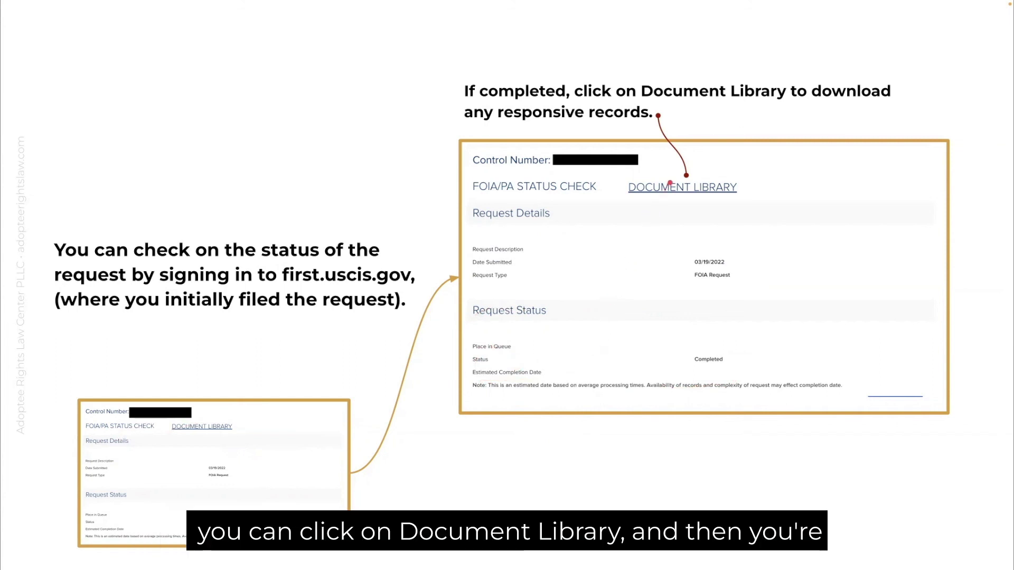
- Advance to the 'What you should get.' slide showing the three Document Library PDFs
key(Right)
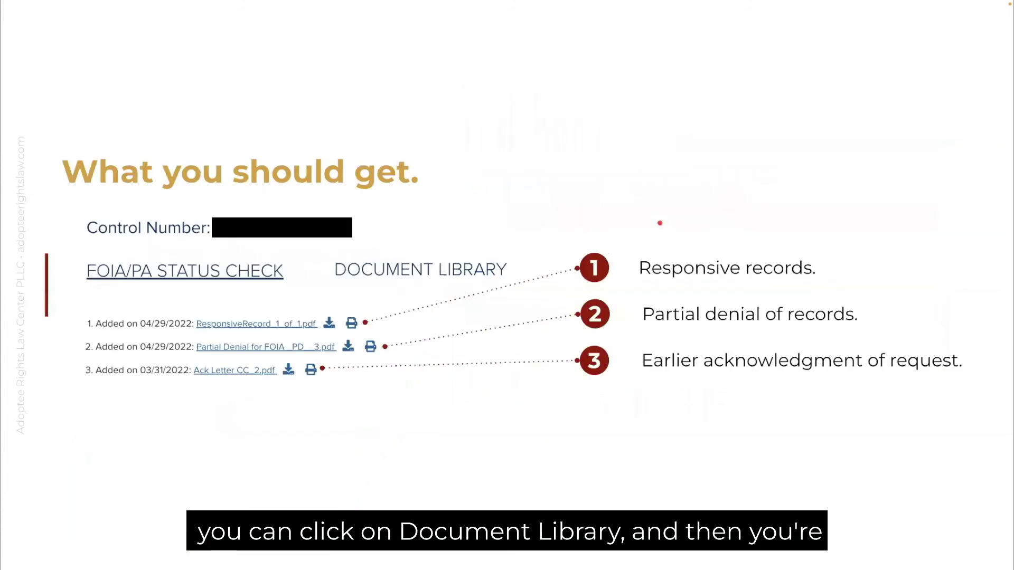